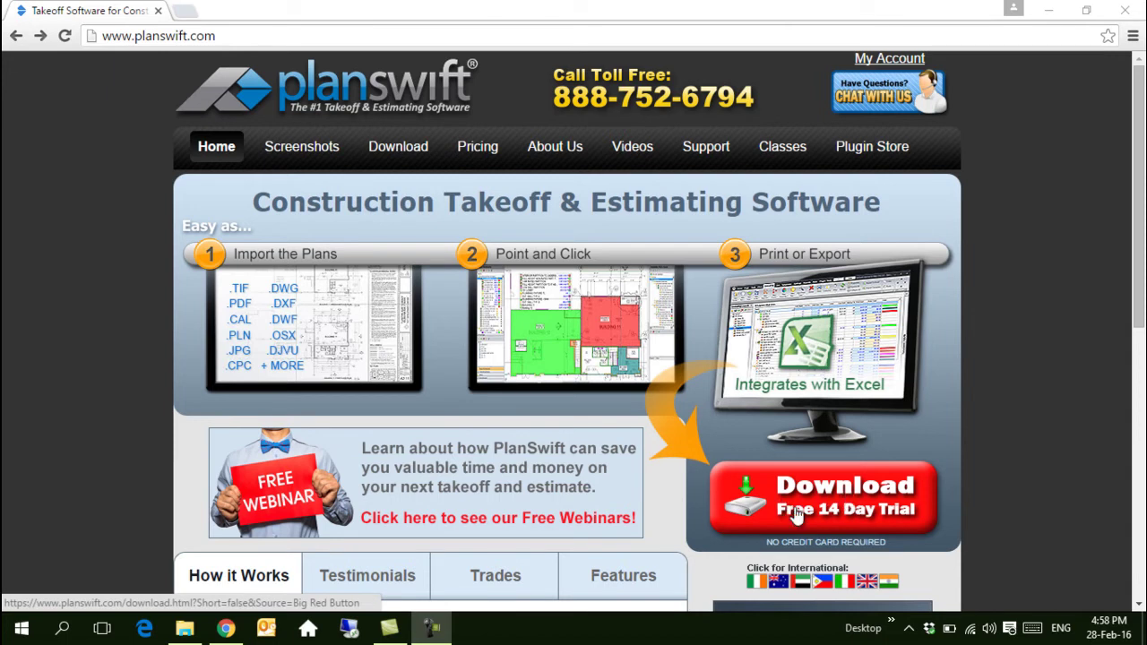
Step: Start the 'Download Free 14 Day Trial' on planswift.com and scroll down its form
click(883, 513)
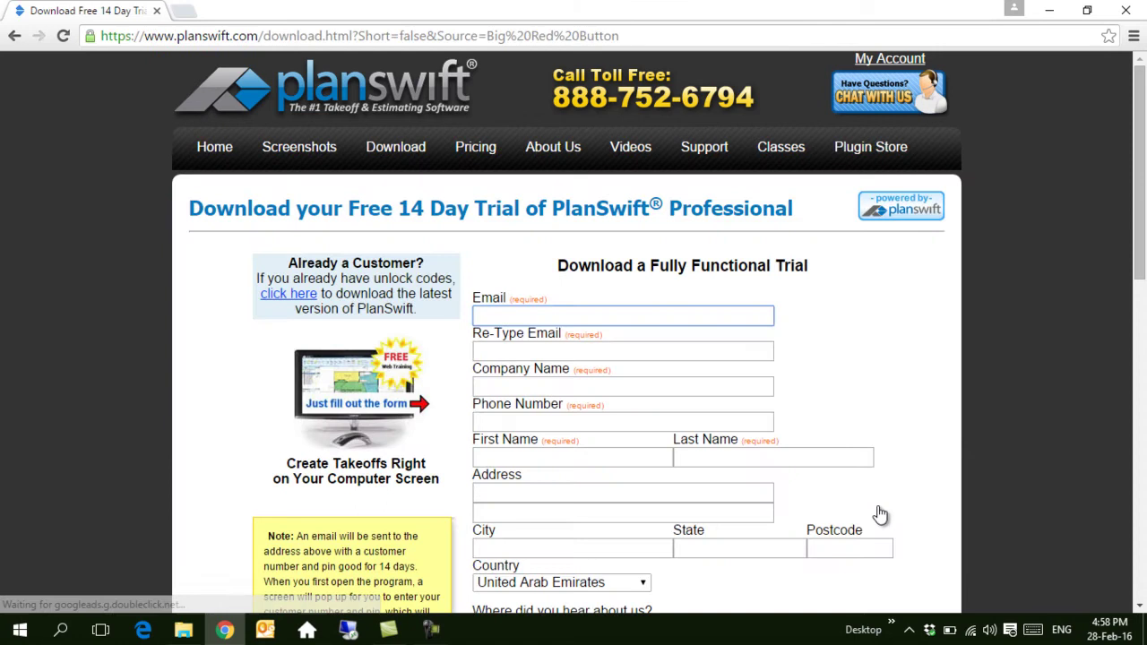
scroll(536, 298, down, 8)
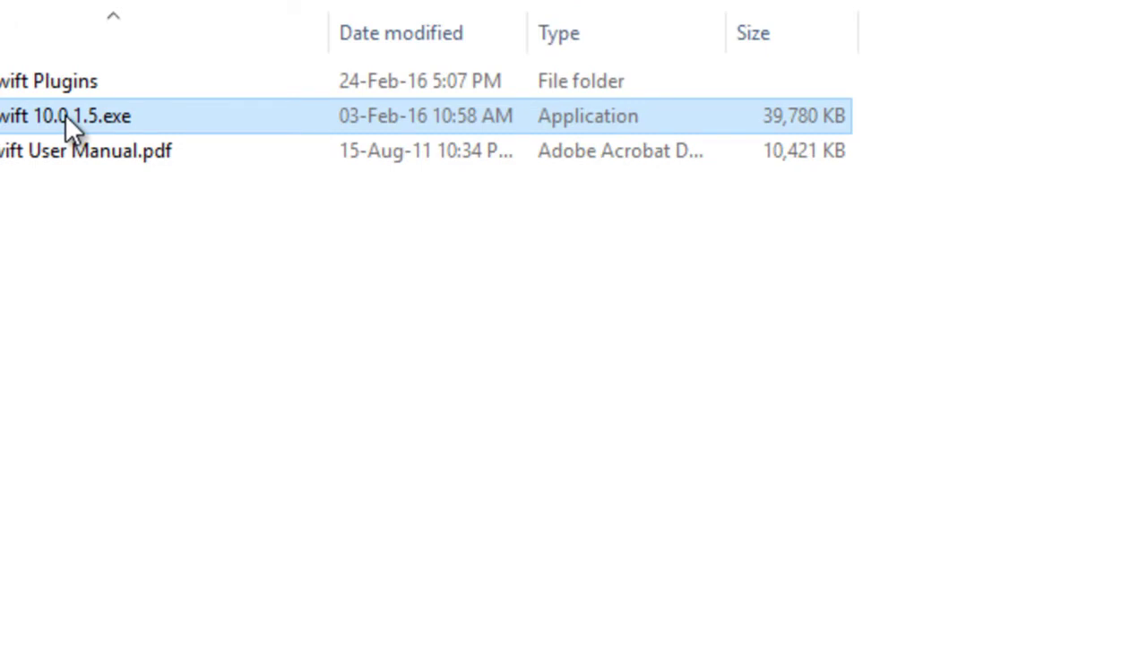
Step: Run the PlanSwift installer as administrator, accept the licence, and keep default location, folder and desktop icon
right_click(132, 114)
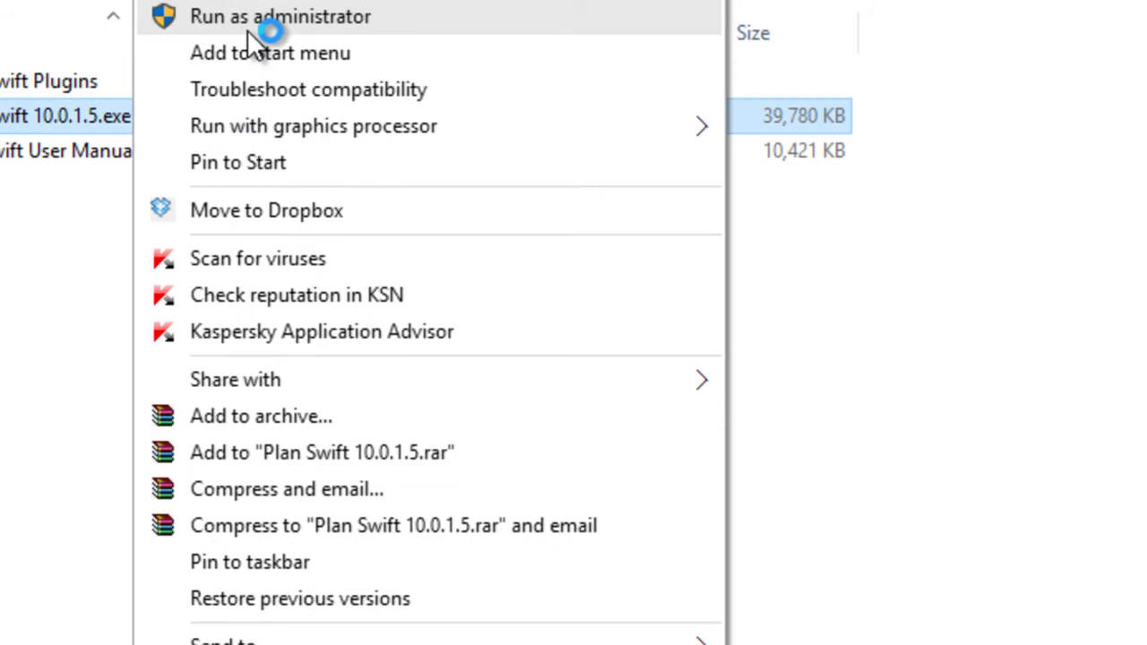
click(249, 21)
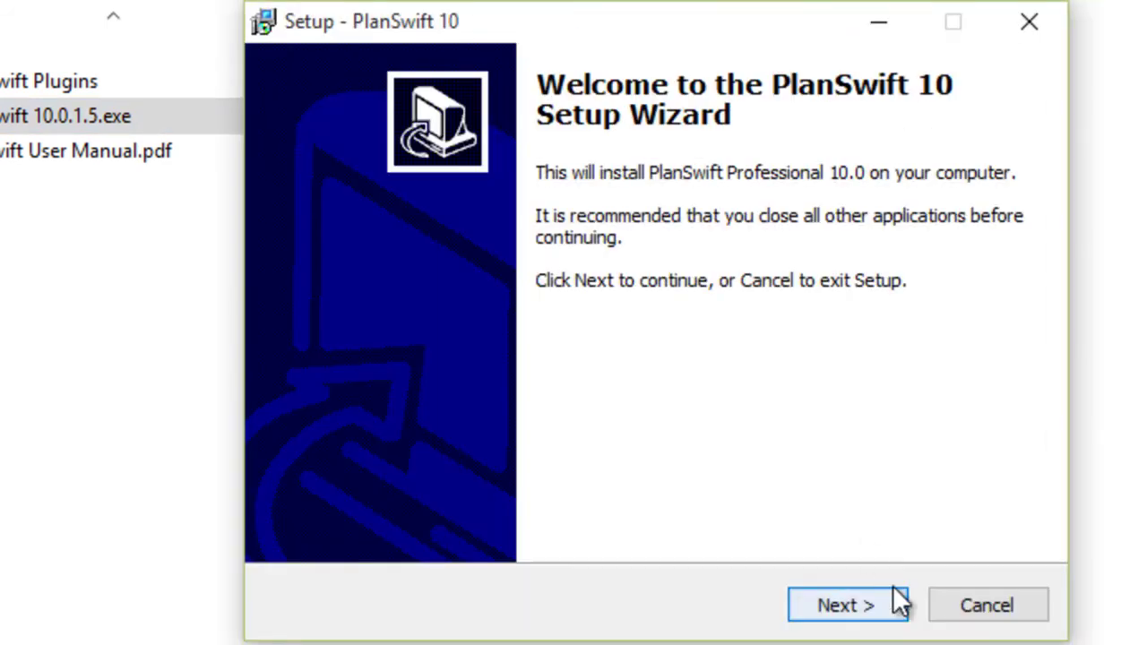
click(894, 603)
click(504, 495)
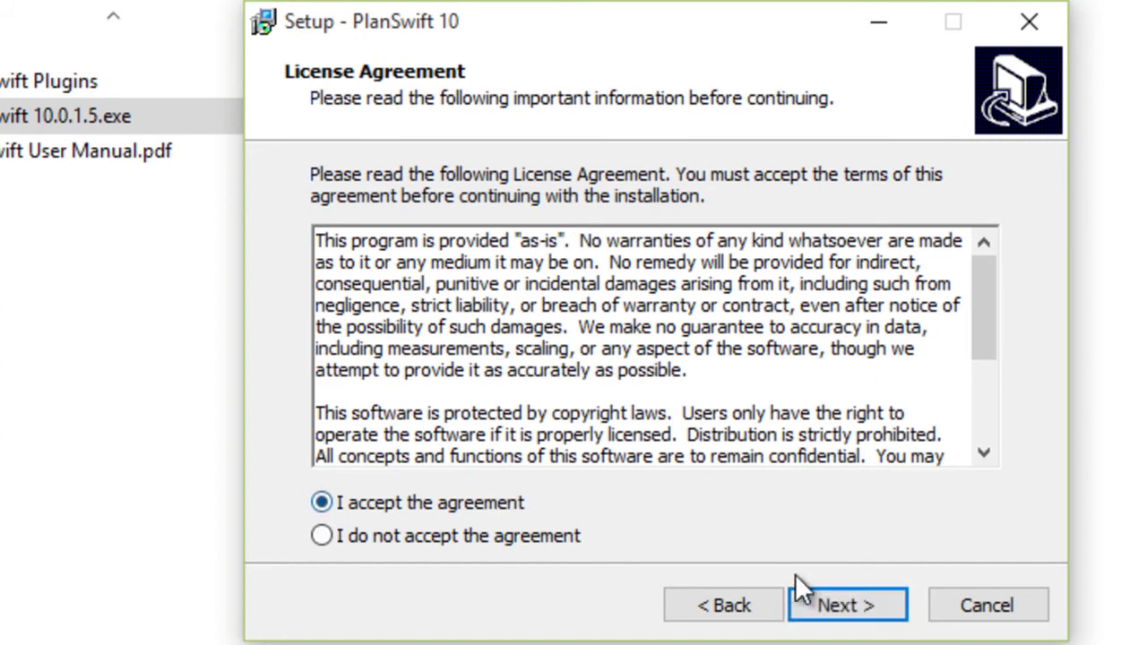
click(842, 618)
click(842, 620)
click(842, 618)
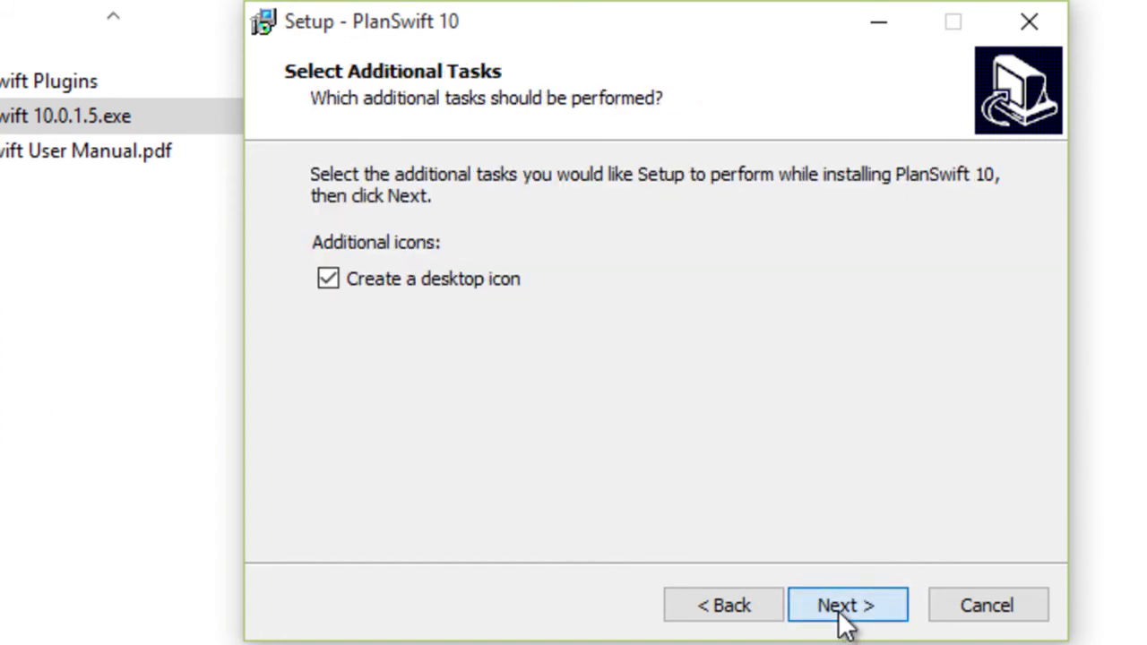
click(840, 616)
Step: Choose Metric as the default measurement type and start the installation
click(489, 308)
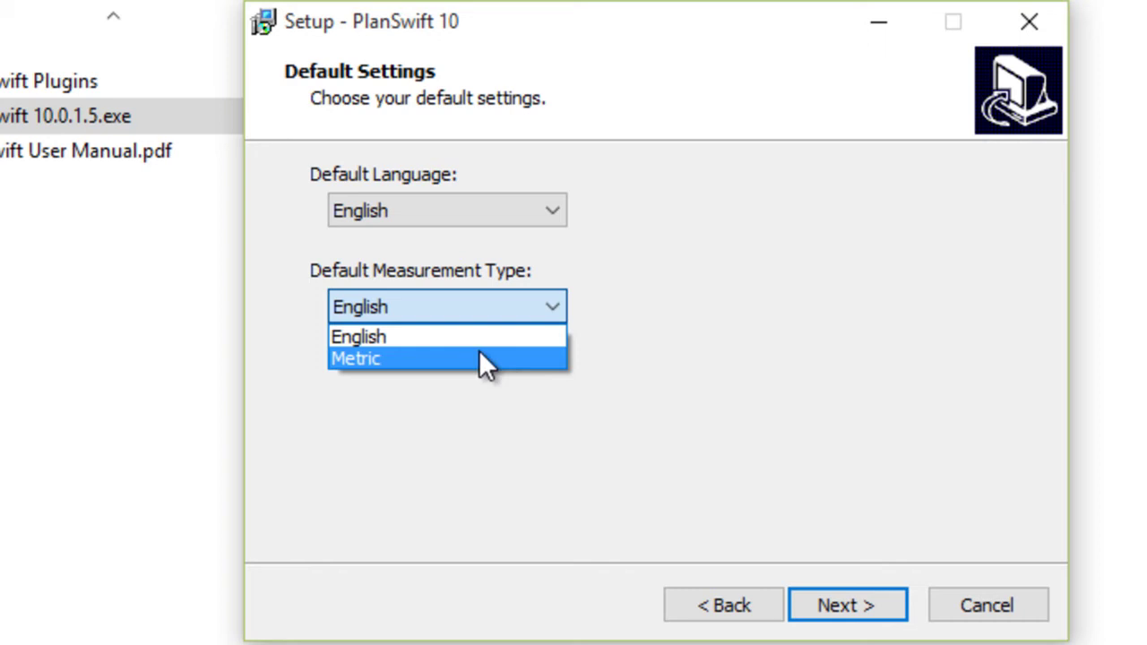
click(475, 358)
click(474, 358)
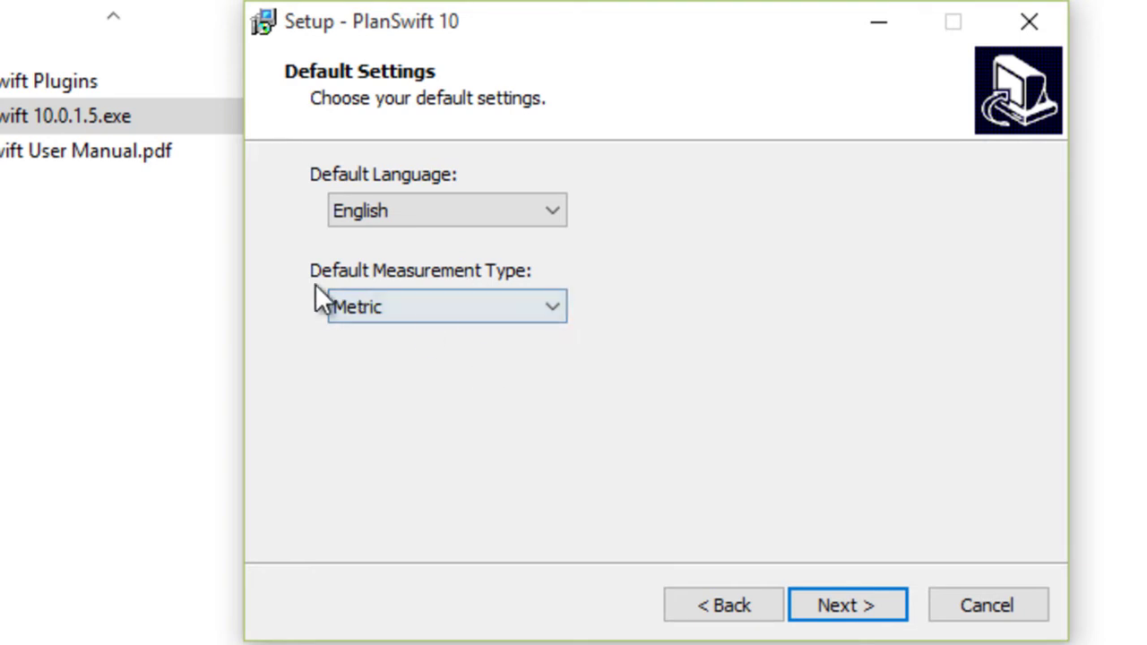
click(865, 602)
click(865, 602)
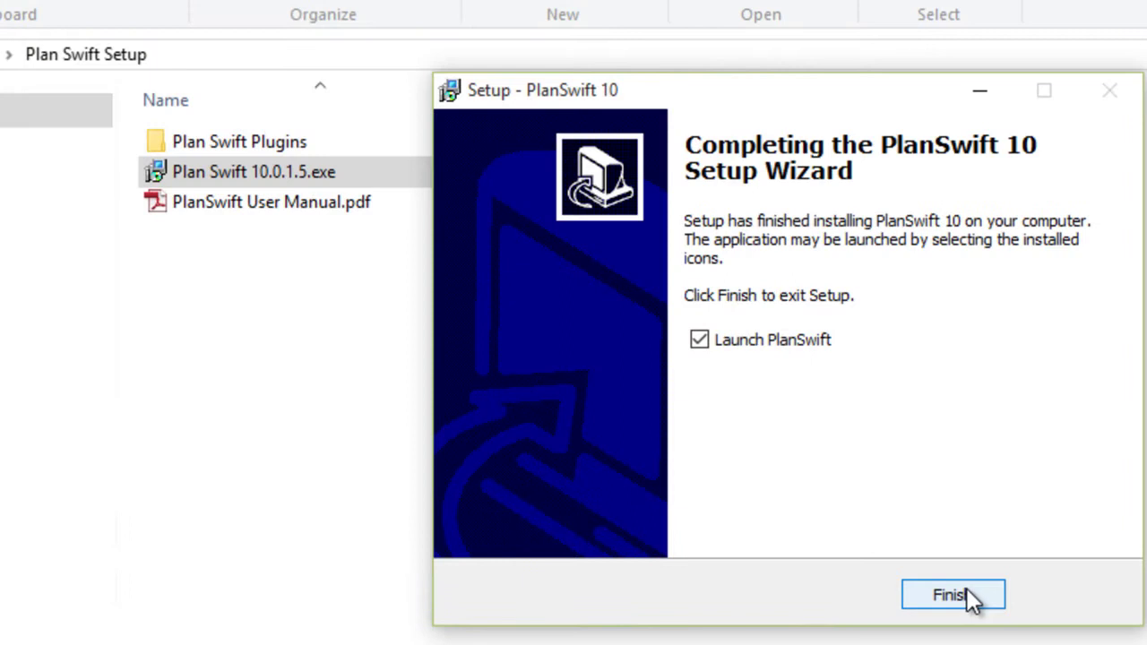
Step: Finish setup with 'Launch PlanSwift' checked so the program starts
click(953, 596)
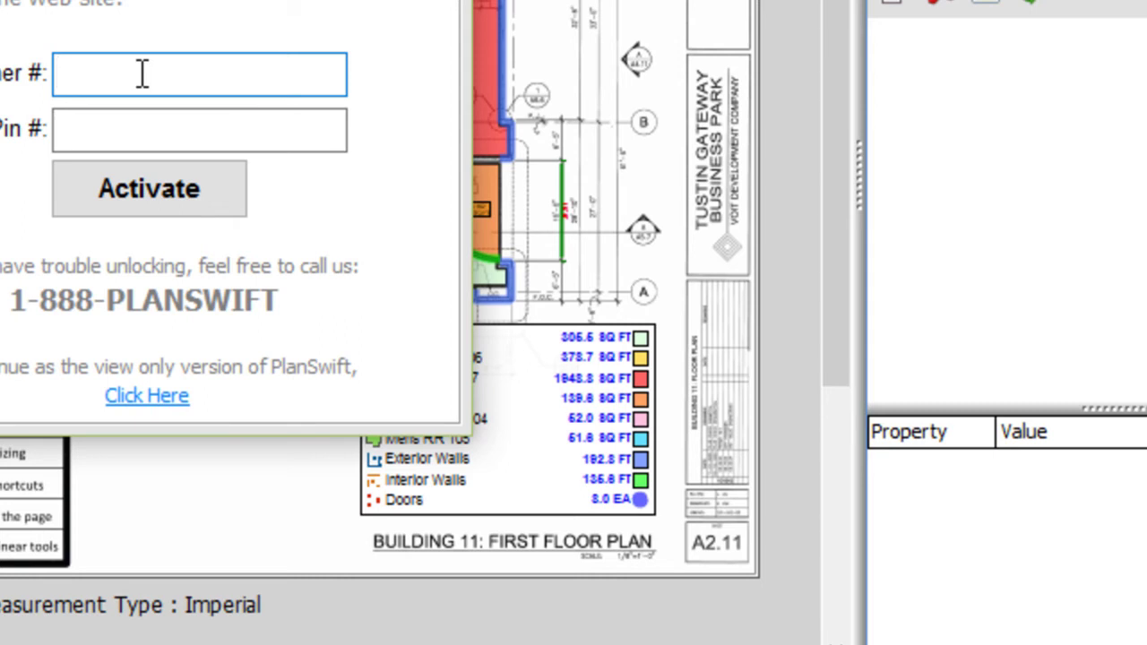
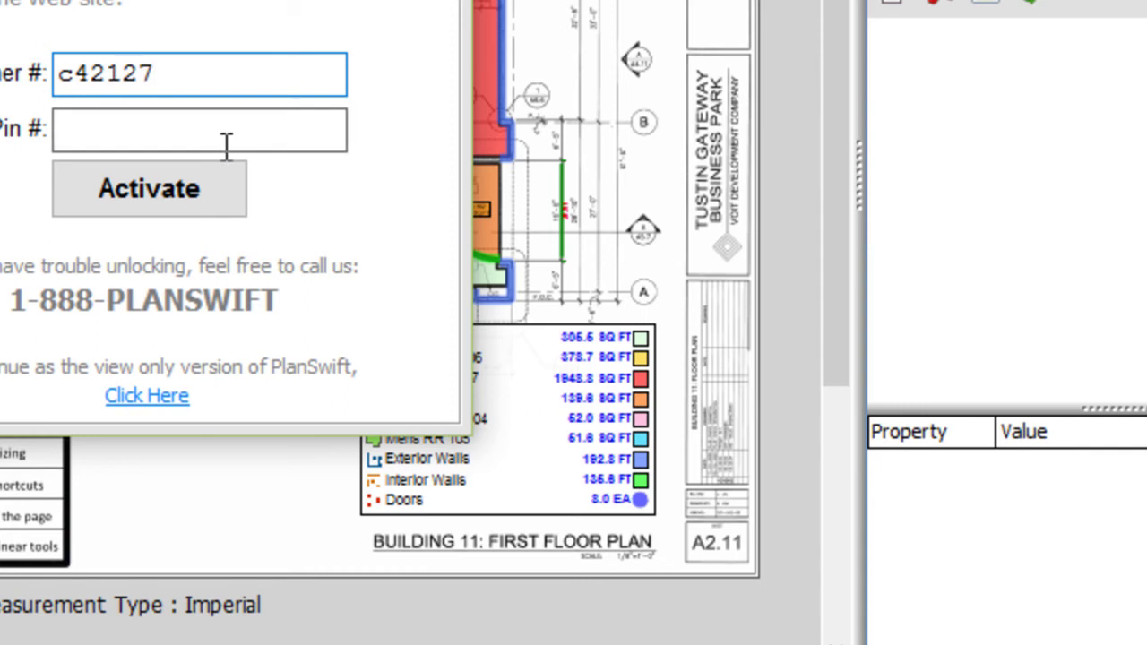
Step: Enter the customer number and the PIN, then activate PlanSwift Professional
click(240, 125)
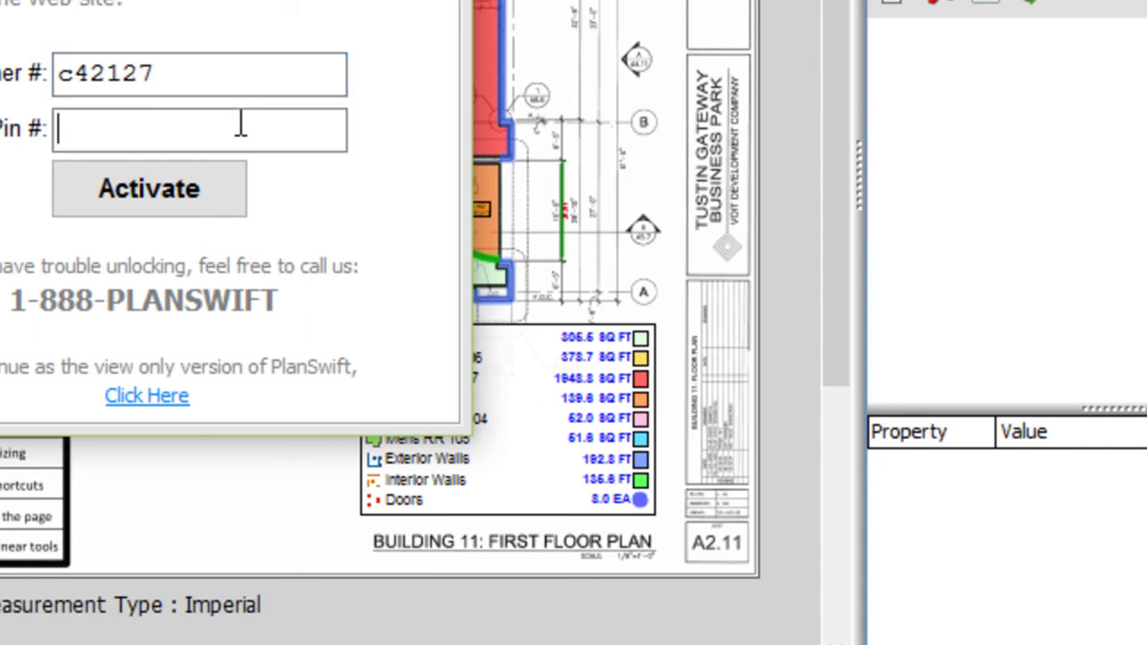
text(*****)
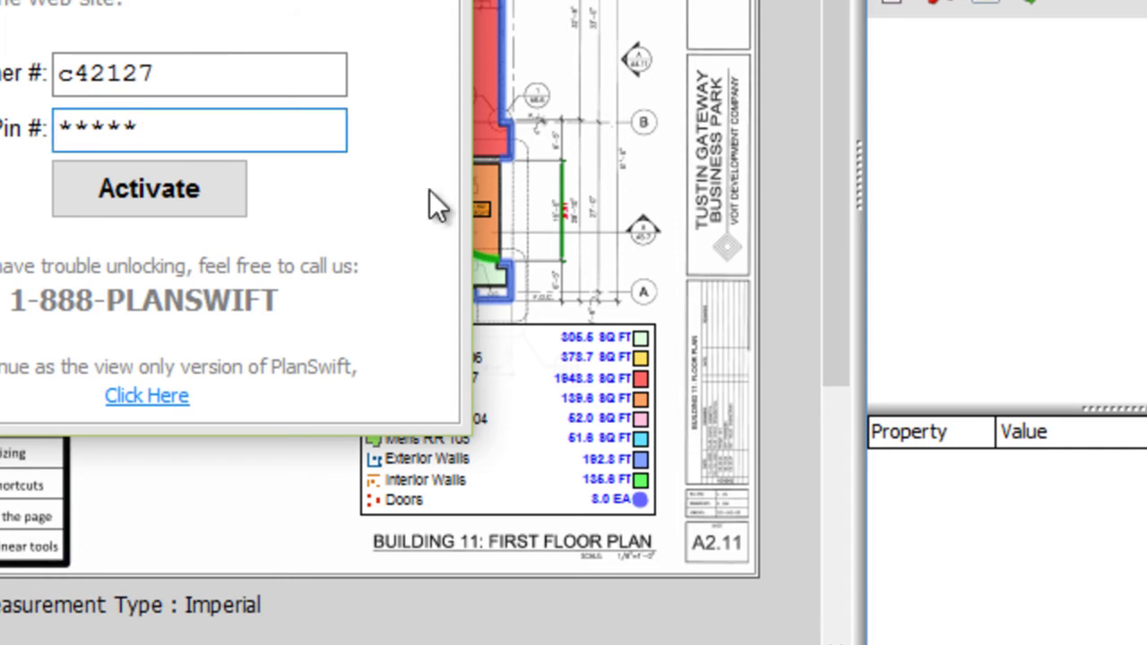
click(163, 184)
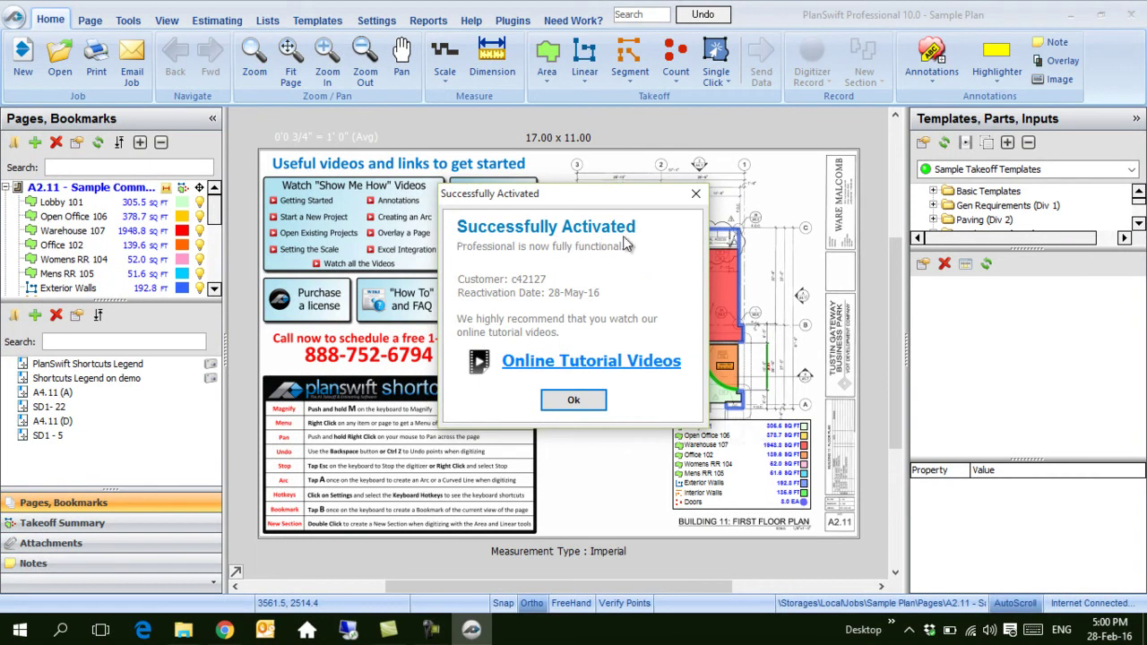
Step: Dismiss the activation message, collapse the Templates panel, enlarge the Pages tree and show Plugins
click(573, 405)
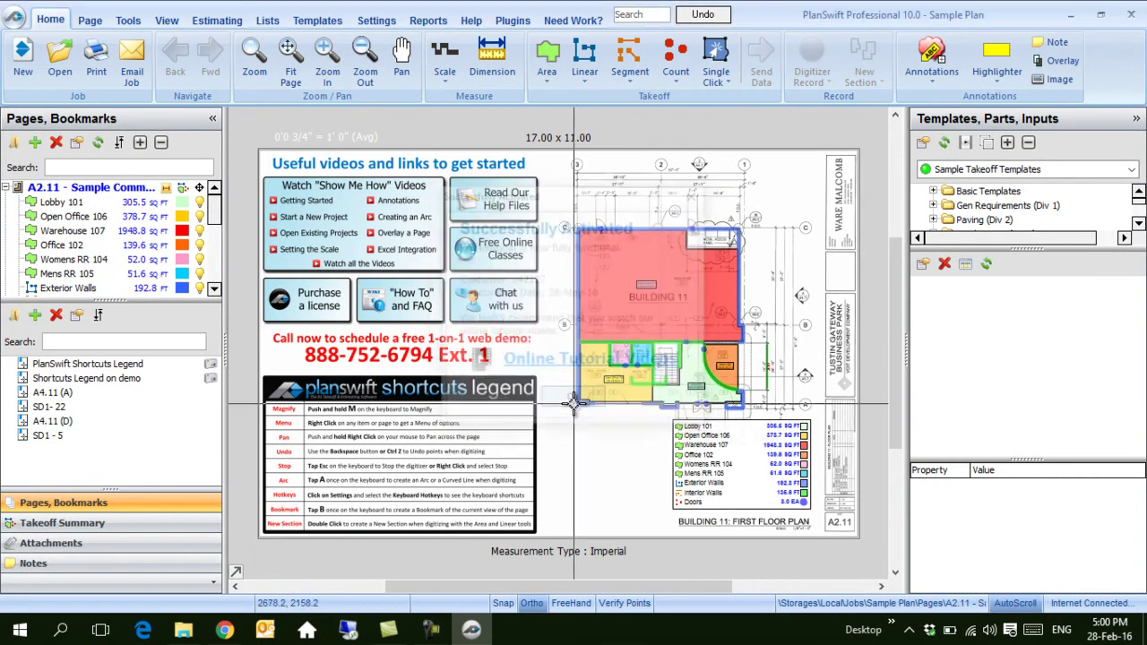
click(1135, 120)
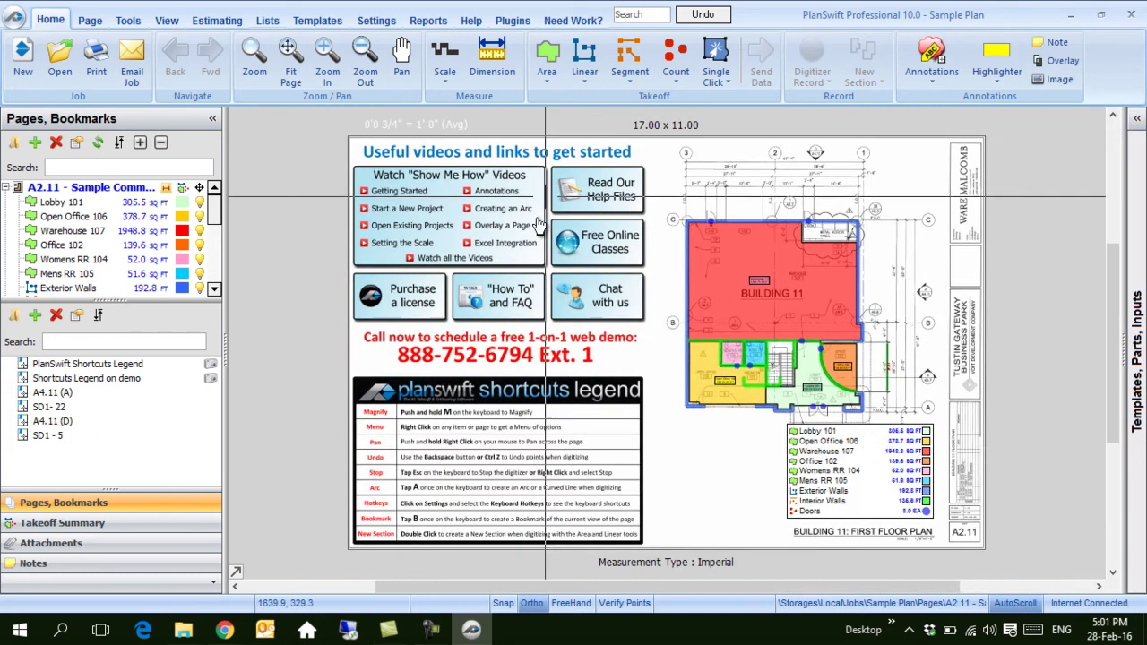
drag(104, 303, 94, 462)
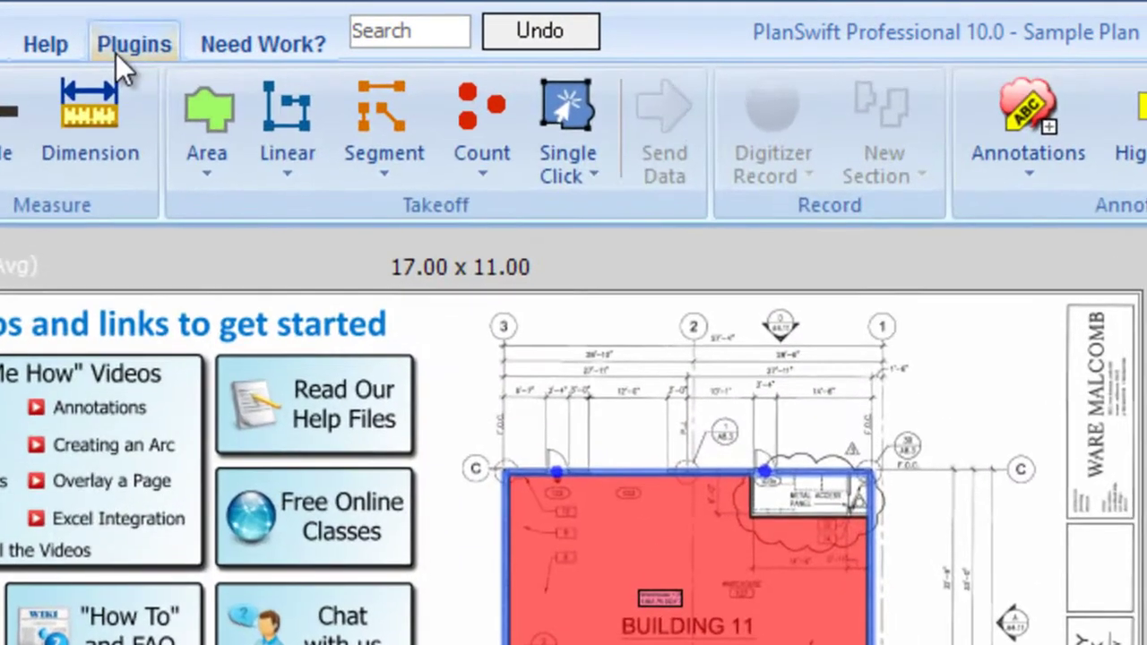
click(507, 21)
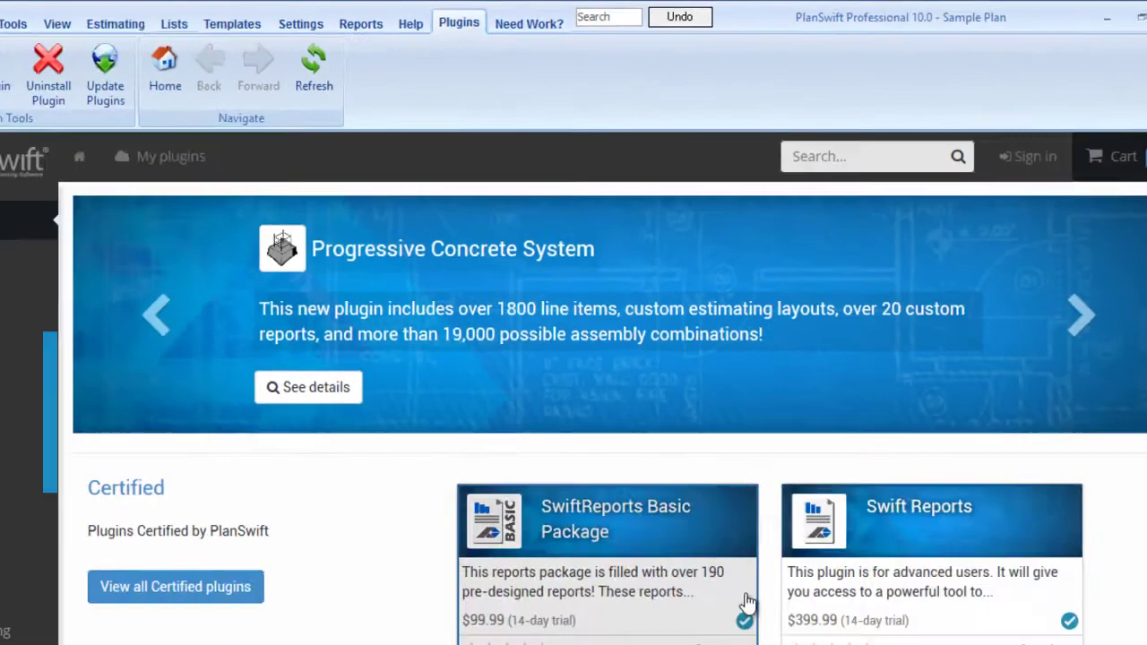
Step: Import a plugin package, selecting Change Takeoff Item.SwiftPluginPackage from the Plan Swift Plugins folder
scroll(789, 459, down, 4)
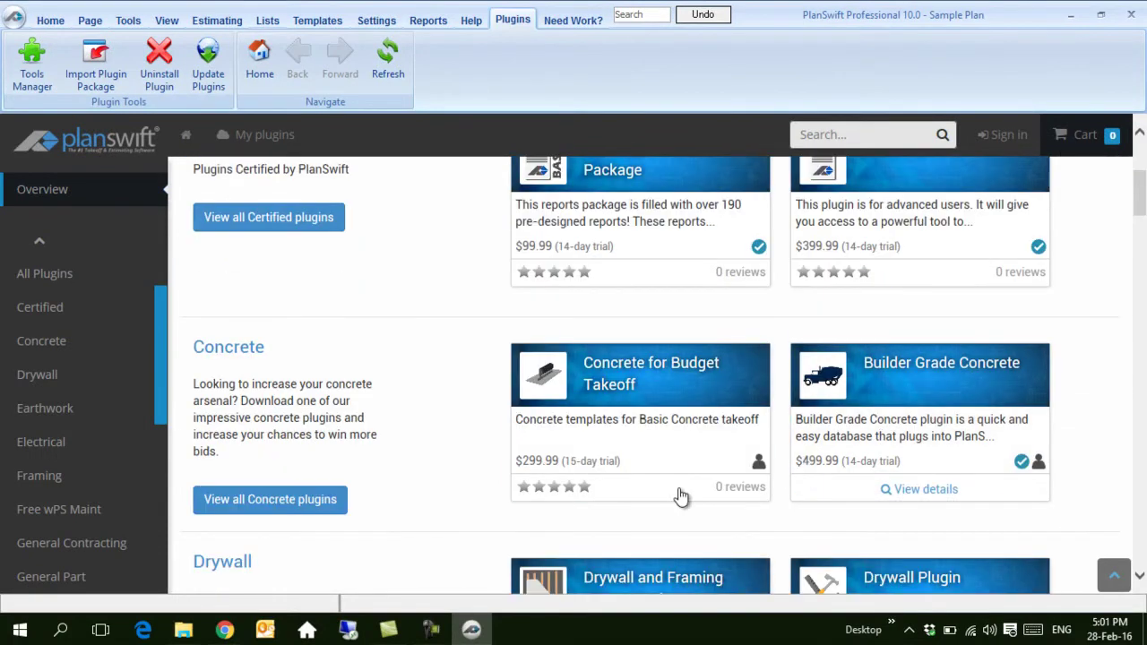
scroll(441, 303, up, 4)
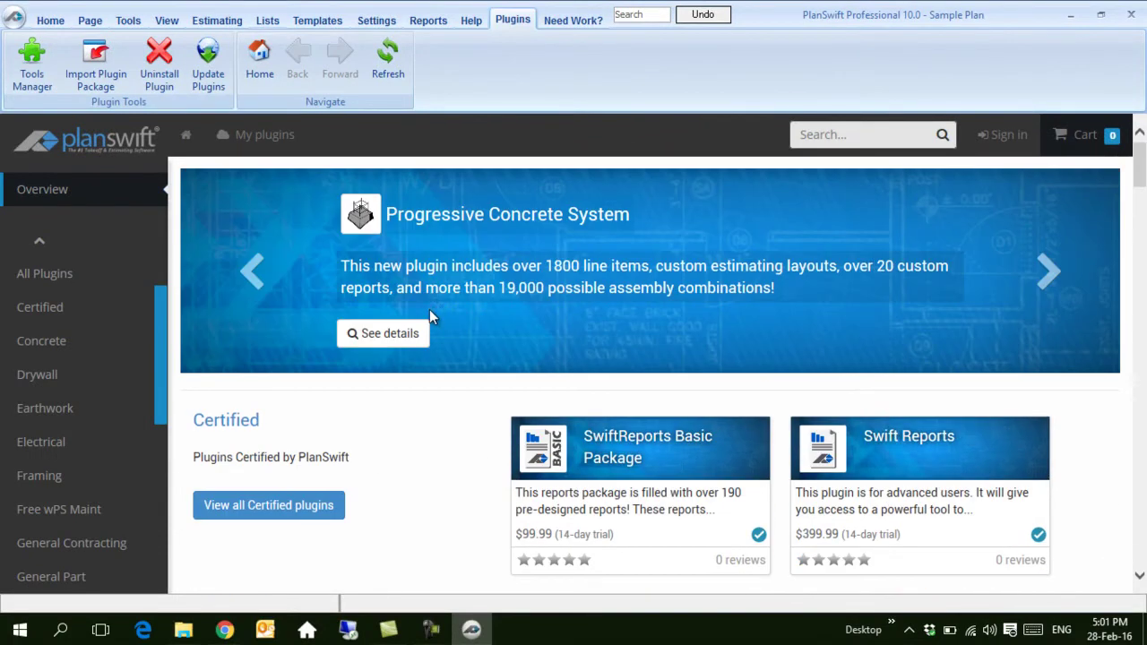
click(105, 81)
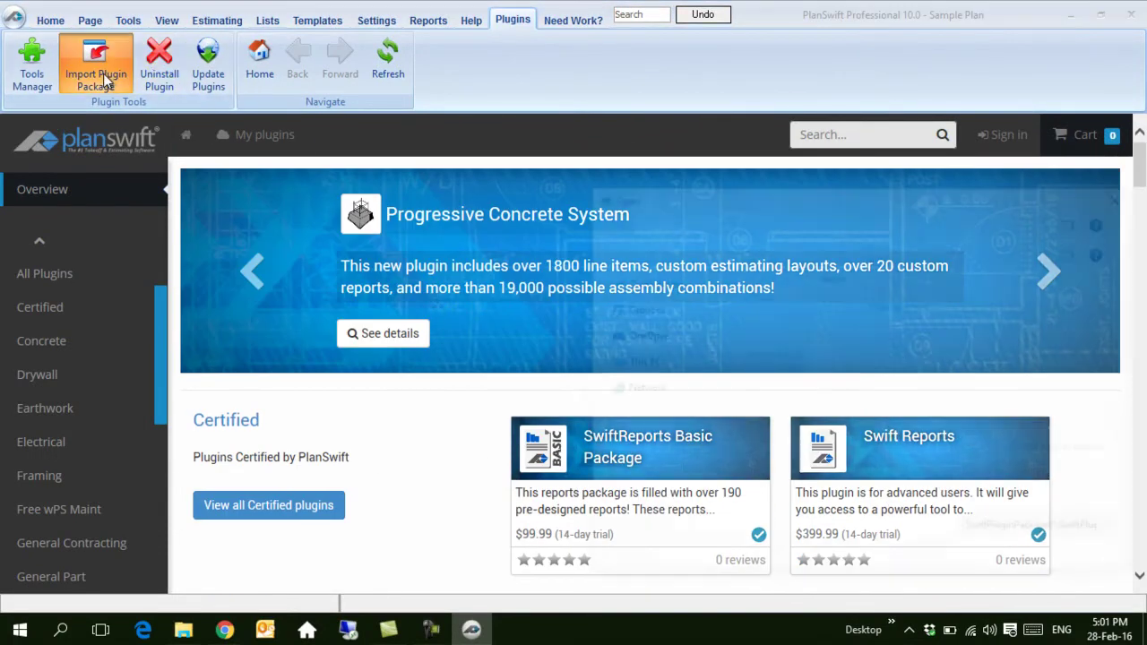
click(896, 299)
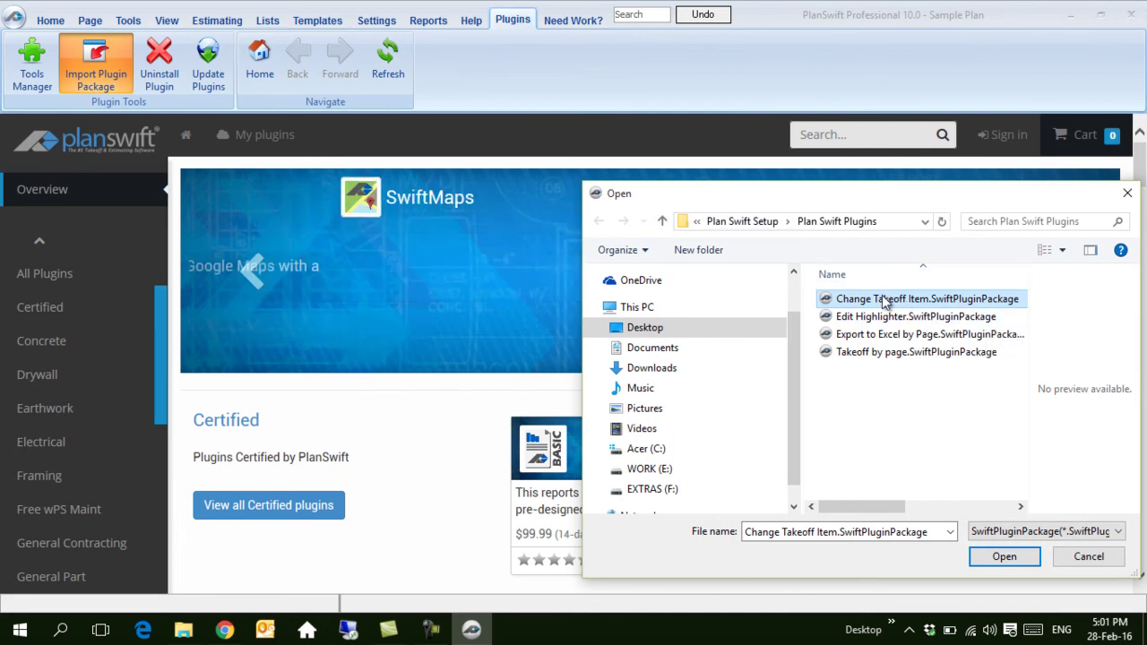
Step: Install the Change Takeoff Item package and accept the restart warning
click(1005, 556)
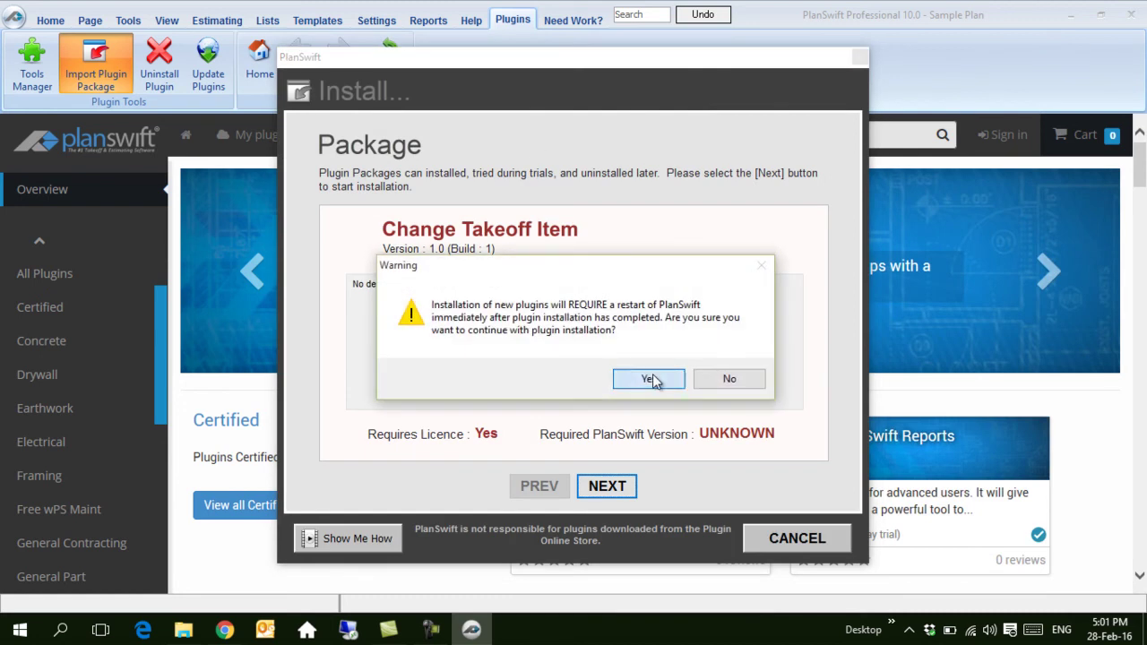
click(654, 378)
click(602, 494)
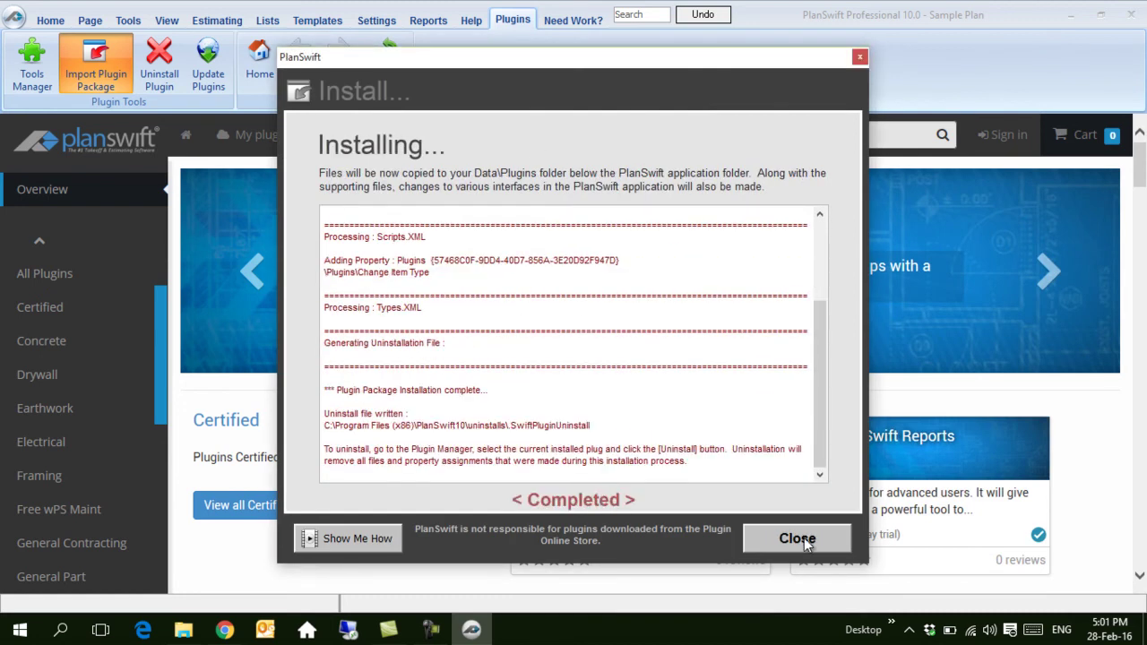
click(805, 540)
click(726, 381)
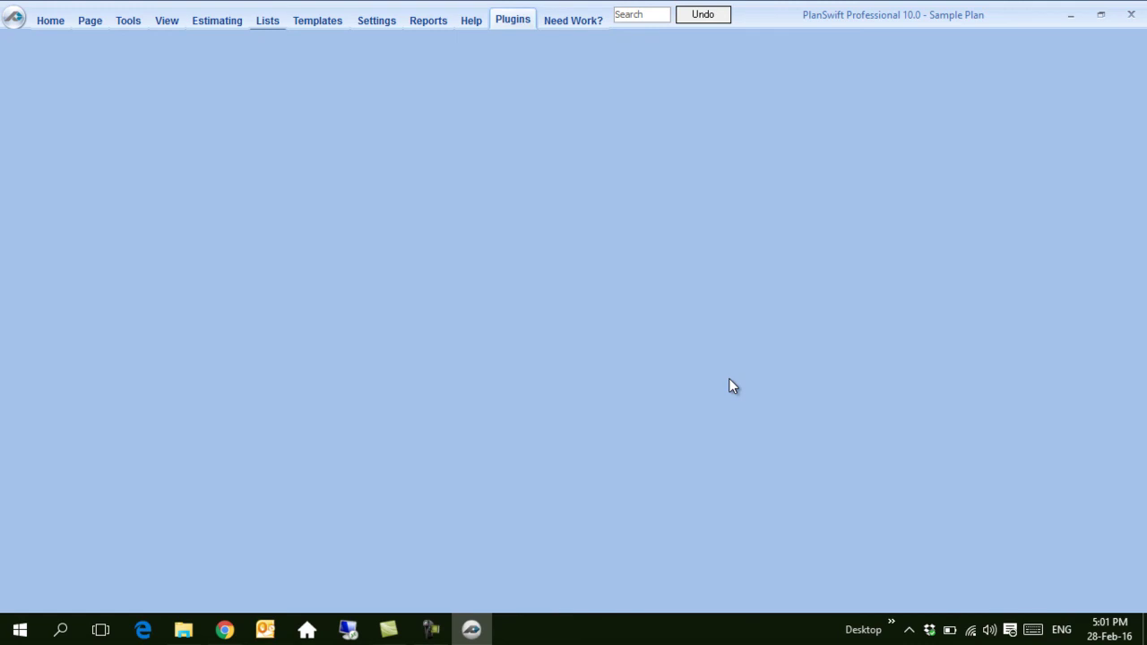
Step: Import and install the Edit Highlighter plugin package, accepting the restart
click(472, 20)
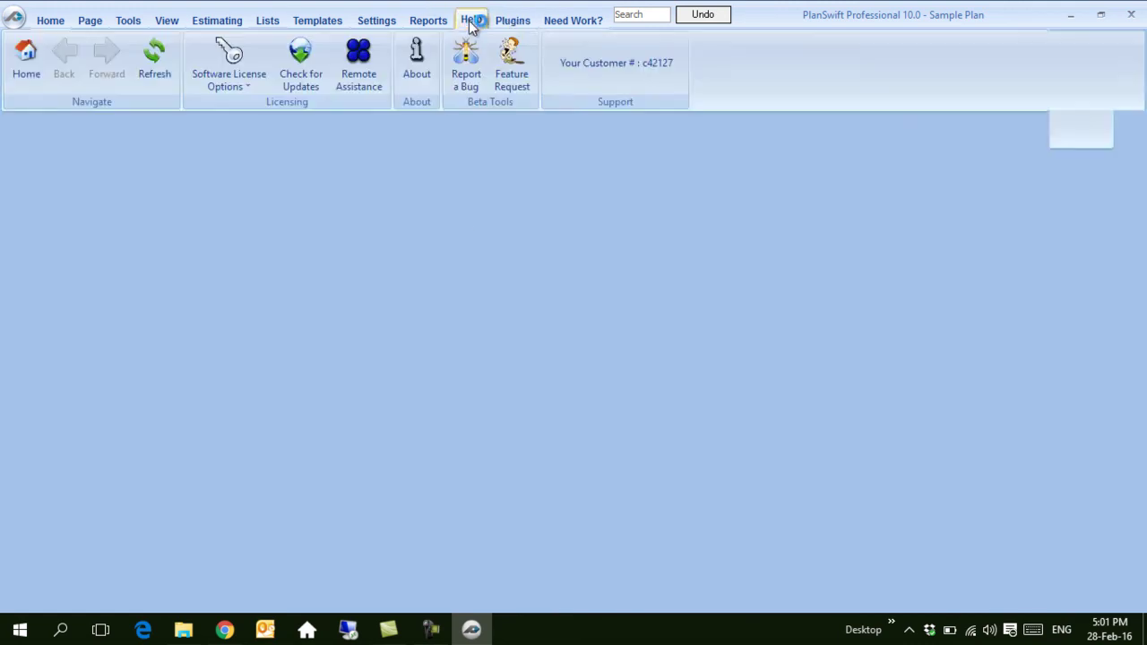
click(513, 20)
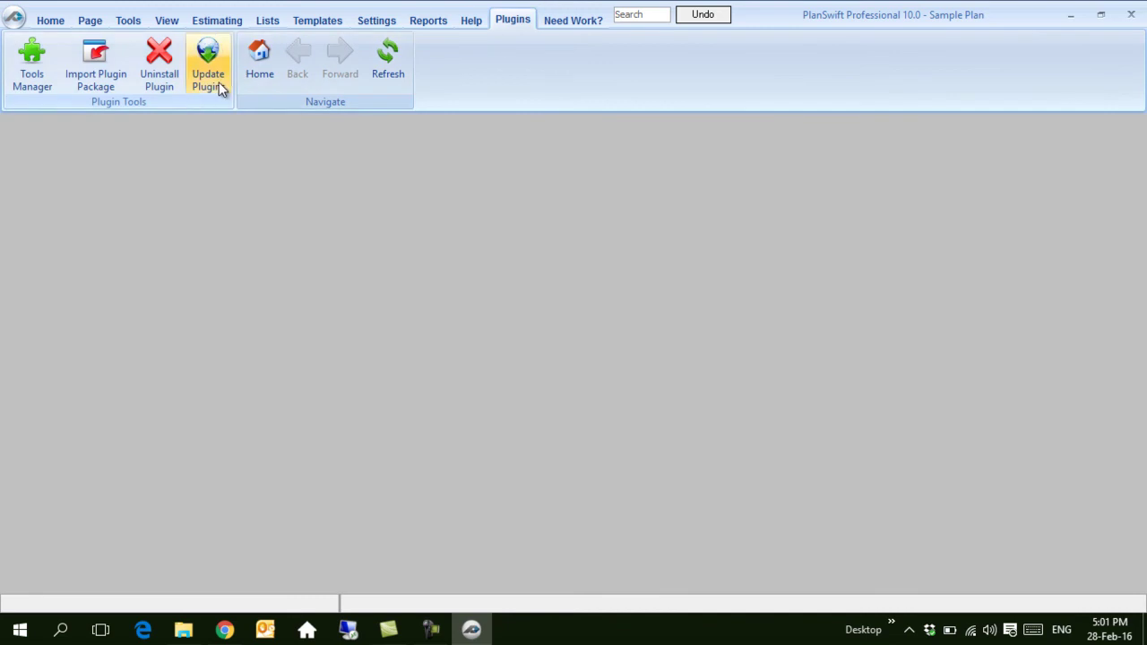
click(83, 59)
click(905, 317)
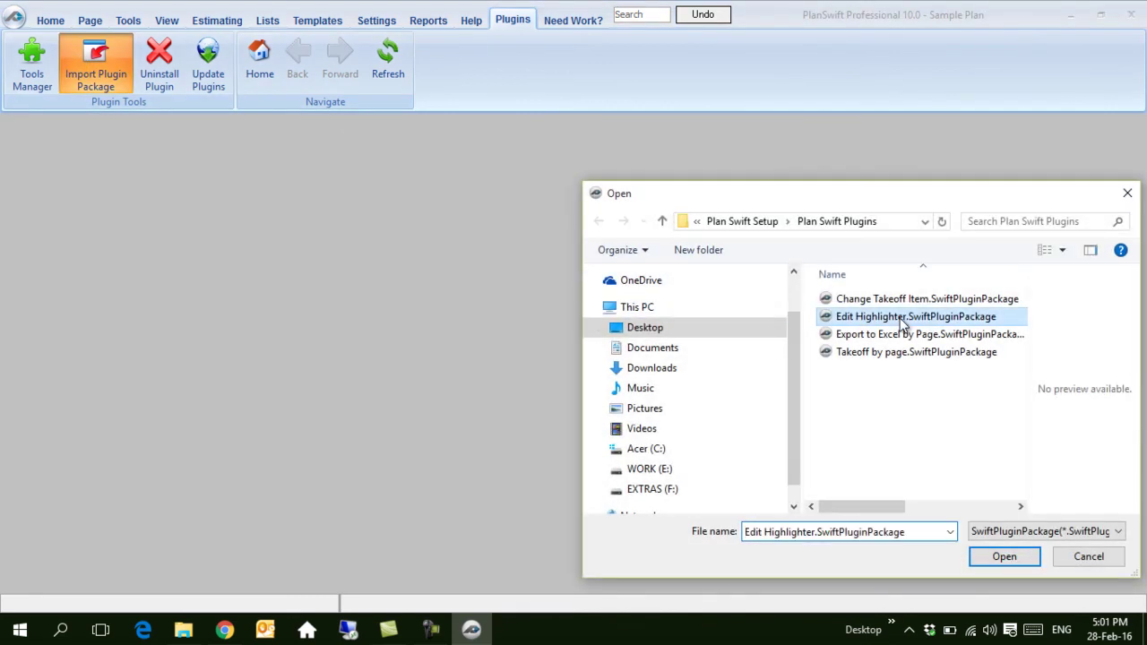
click(1001, 557)
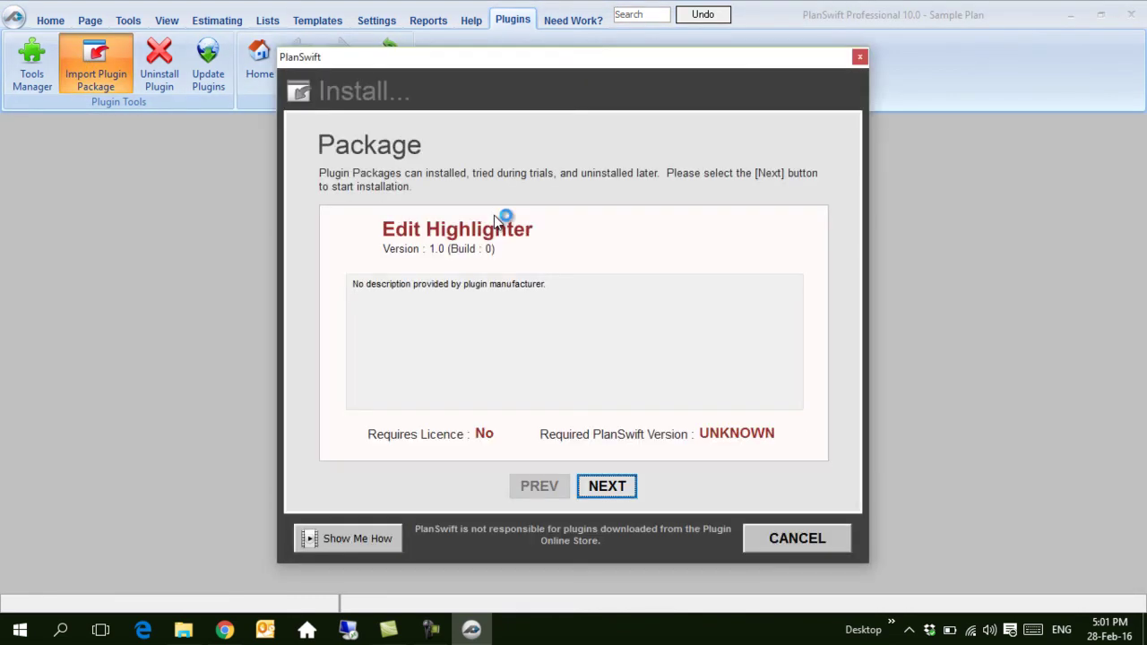
click(604, 484)
click(649, 377)
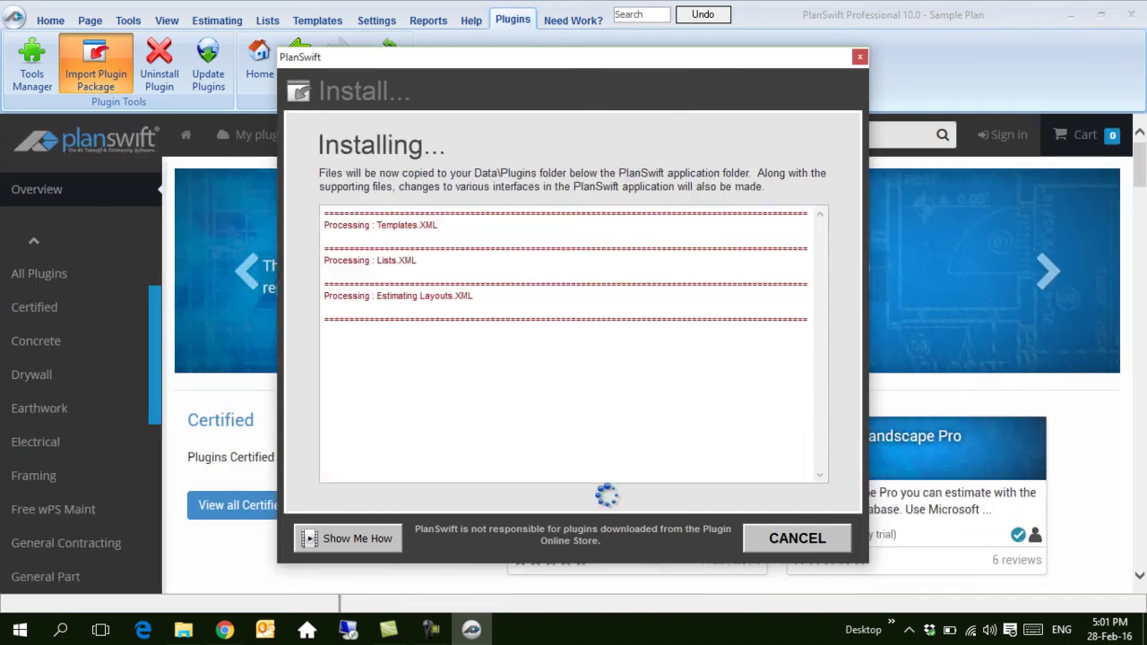
click(699, 376)
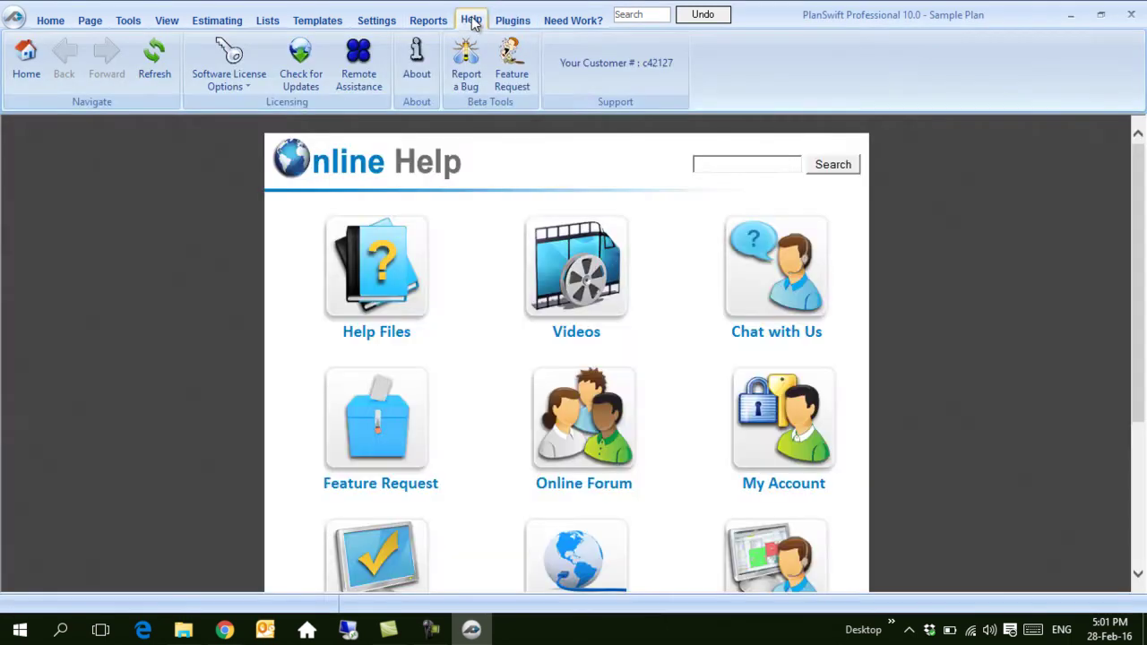
Step: Import and install the Export to Excel by Page plugin package, accepting the restart
click(513, 20)
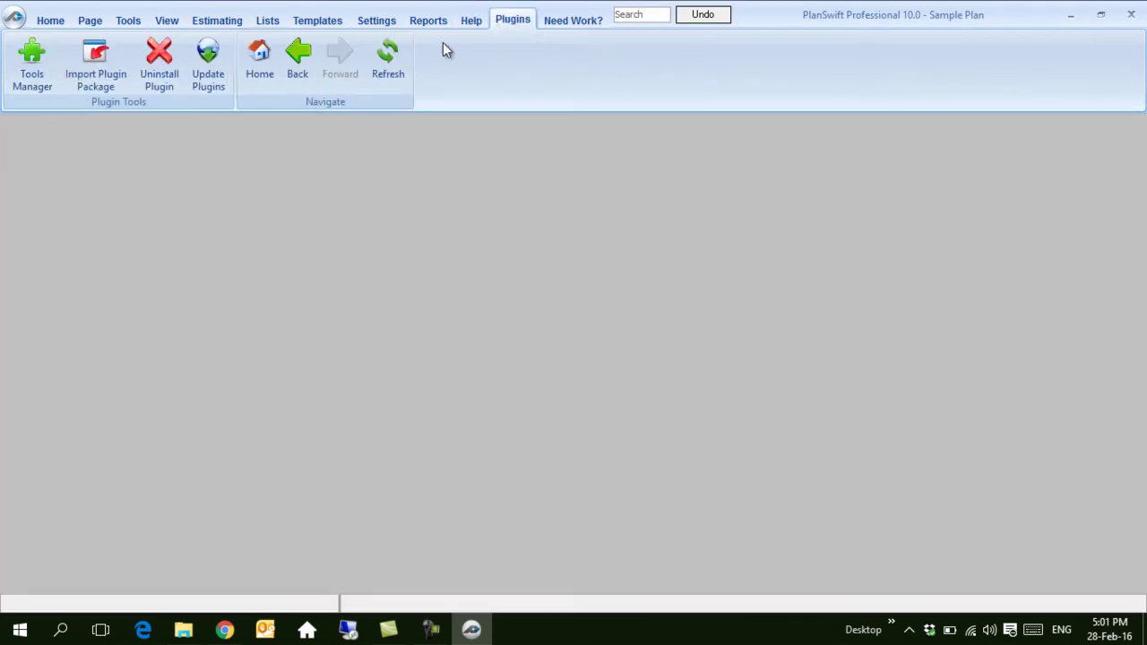
click(98, 70)
click(937, 334)
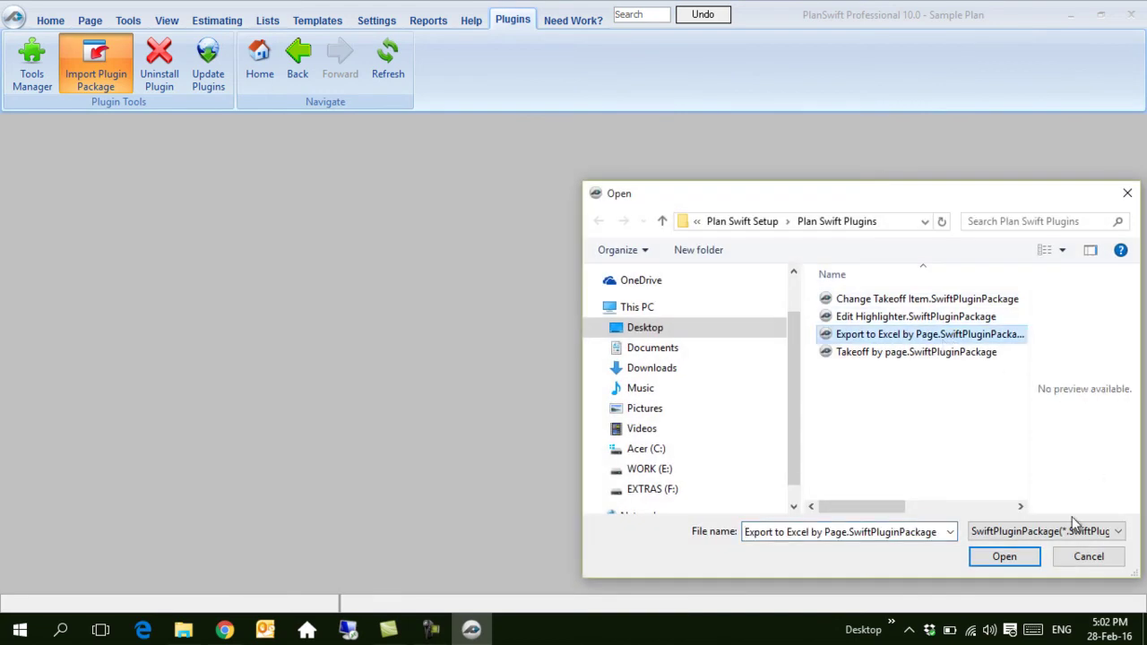
click(1005, 556)
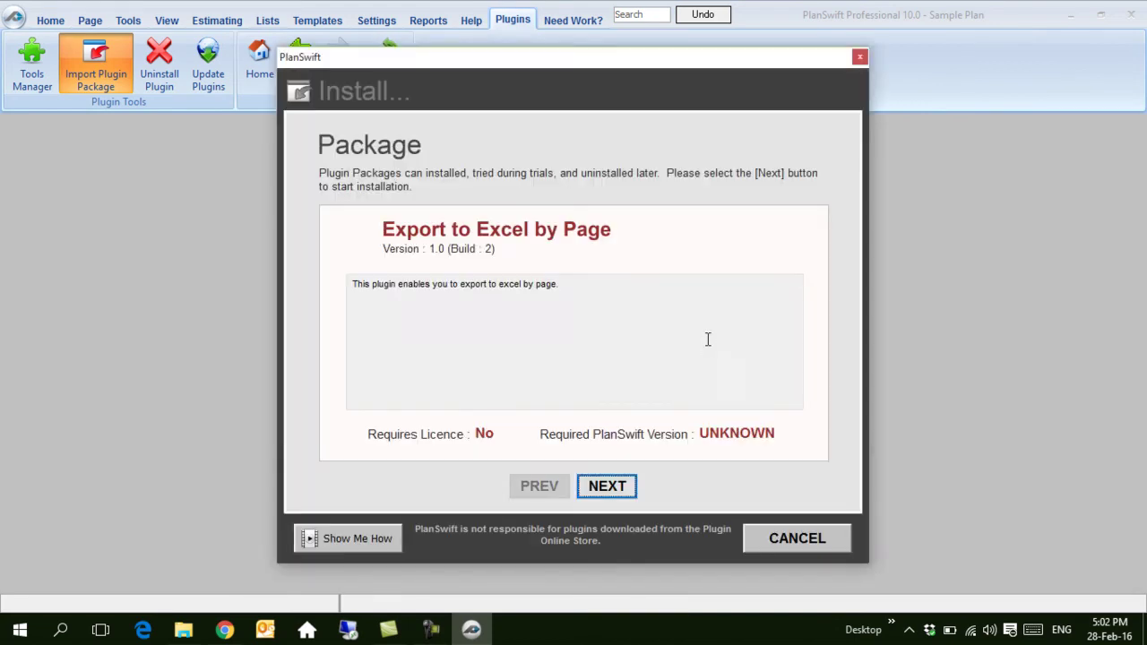
click(607, 484)
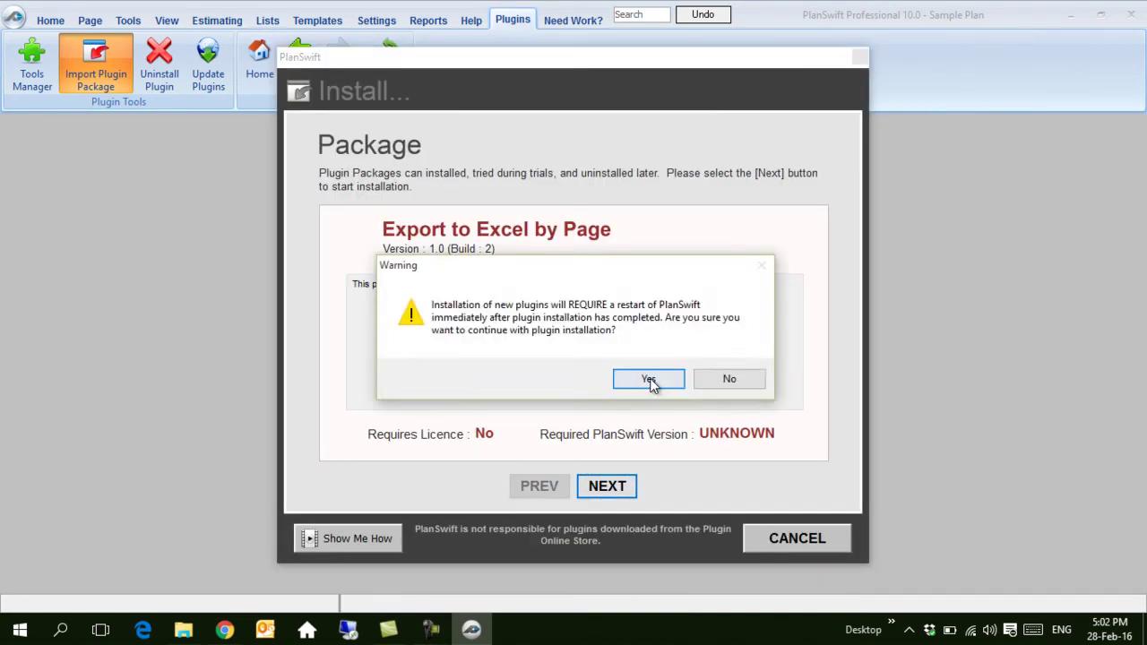
click(650, 381)
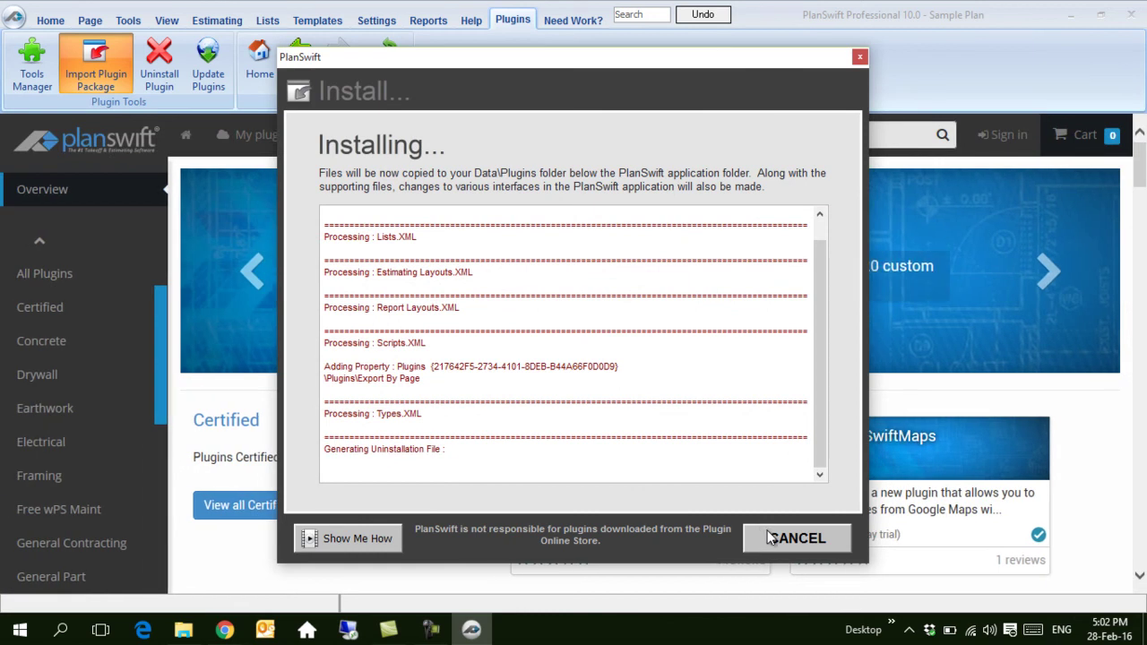
click(726, 380)
Step: Install the Takeoff by page plugin package, then return to the sample plan on Home
click(472, 20)
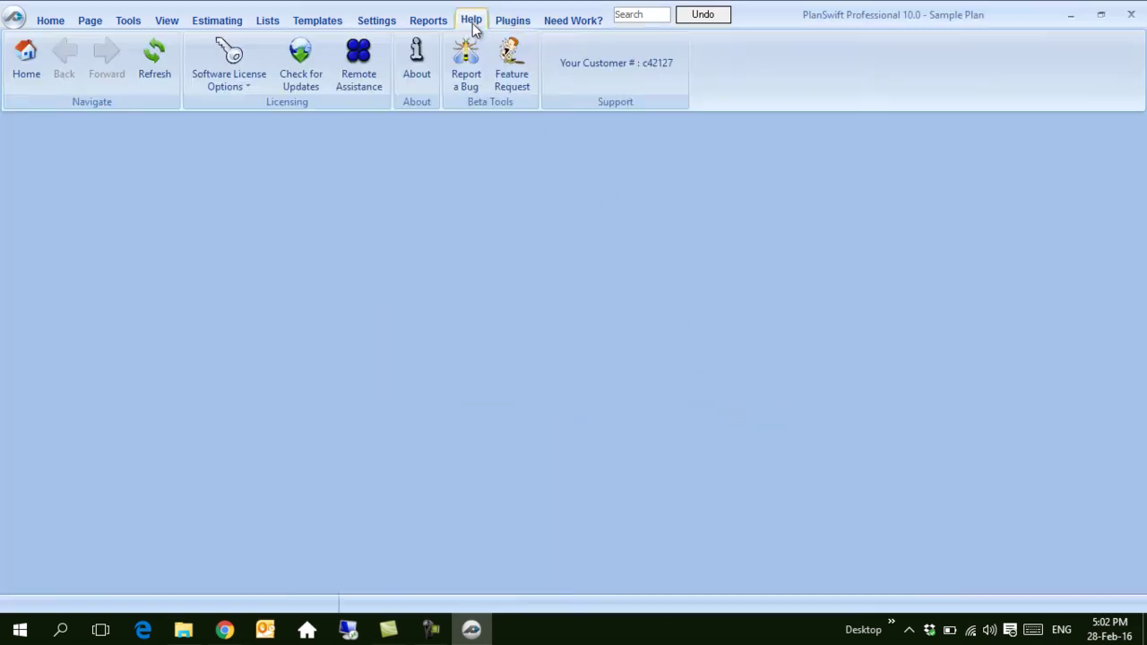
click(513, 20)
click(95, 70)
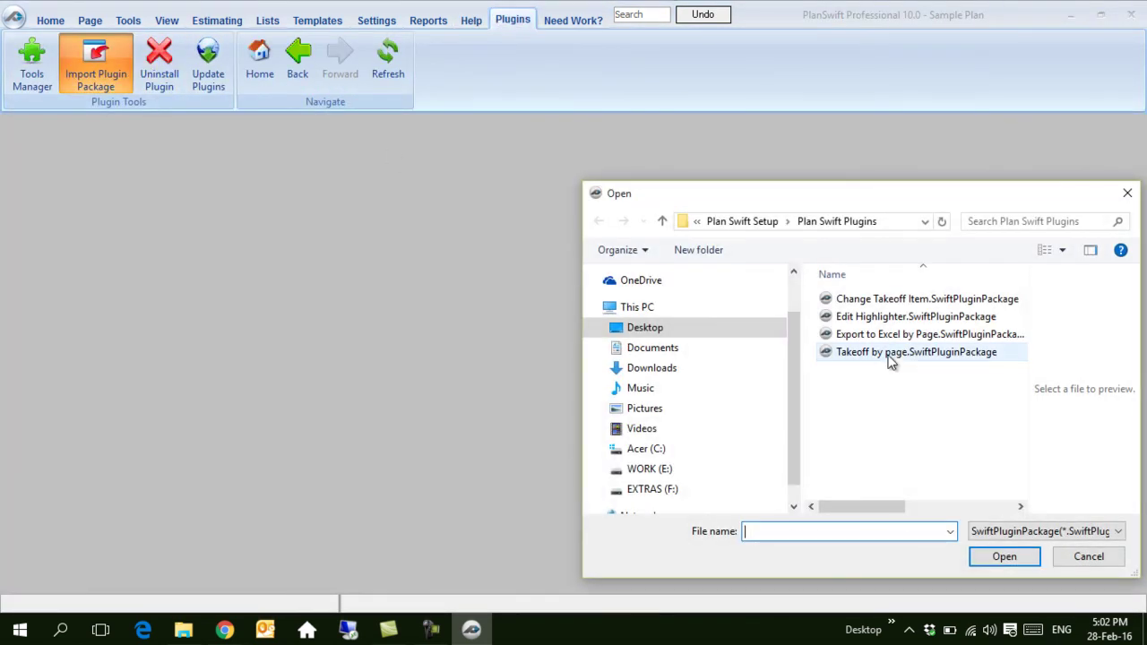
click(888, 352)
click(1000, 556)
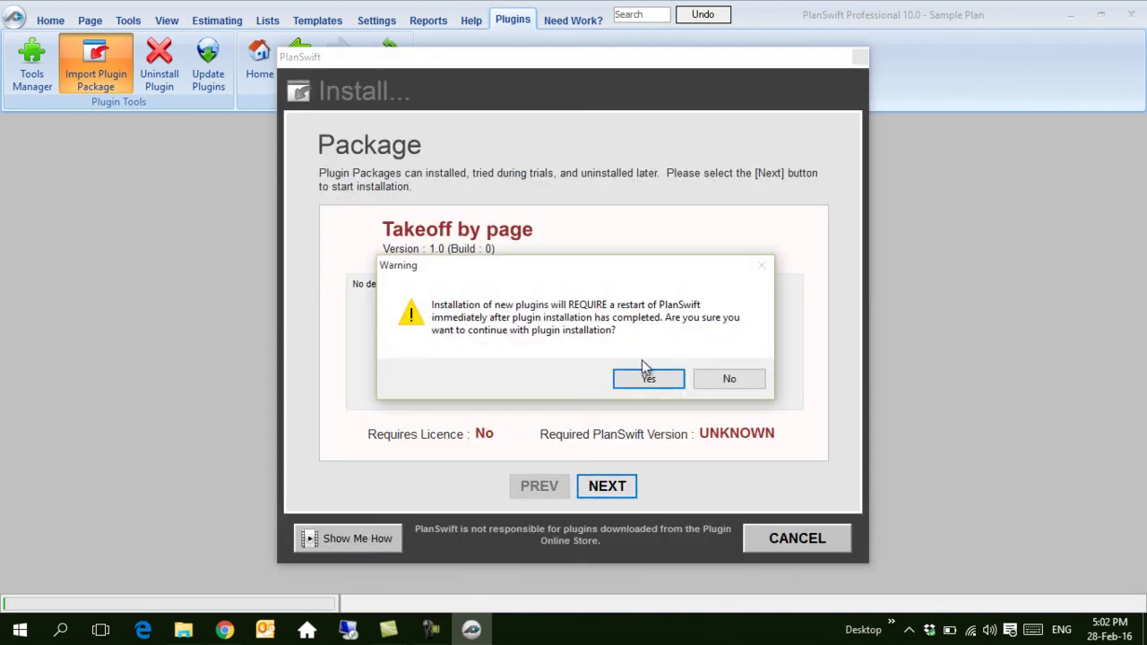
click(647, 378)
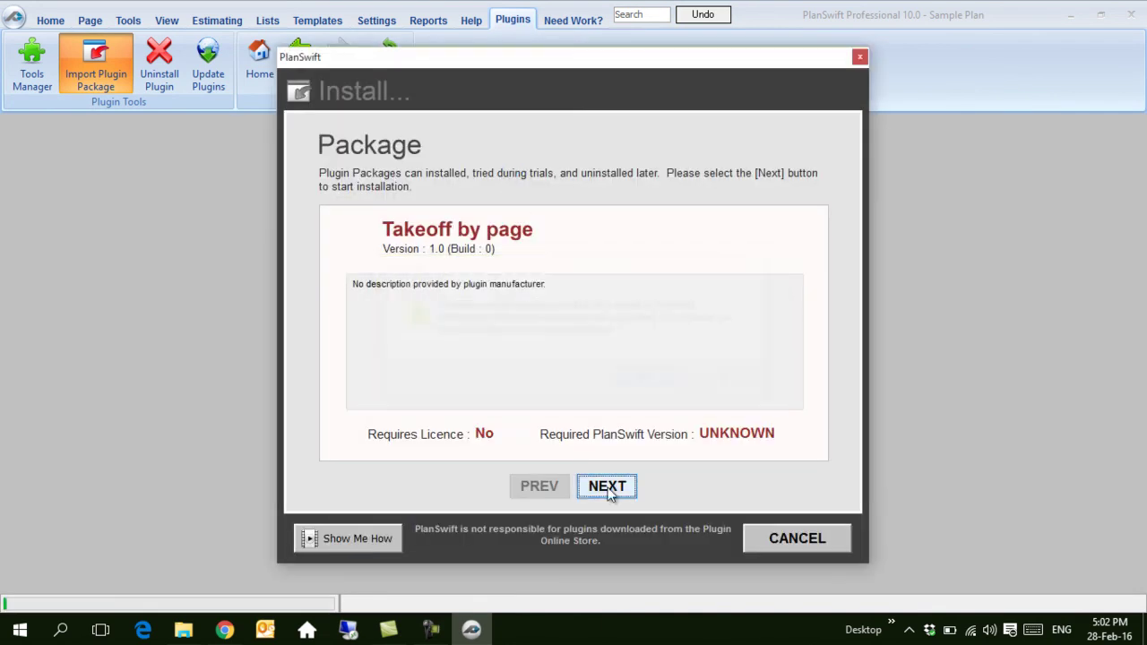
click(606, 488)
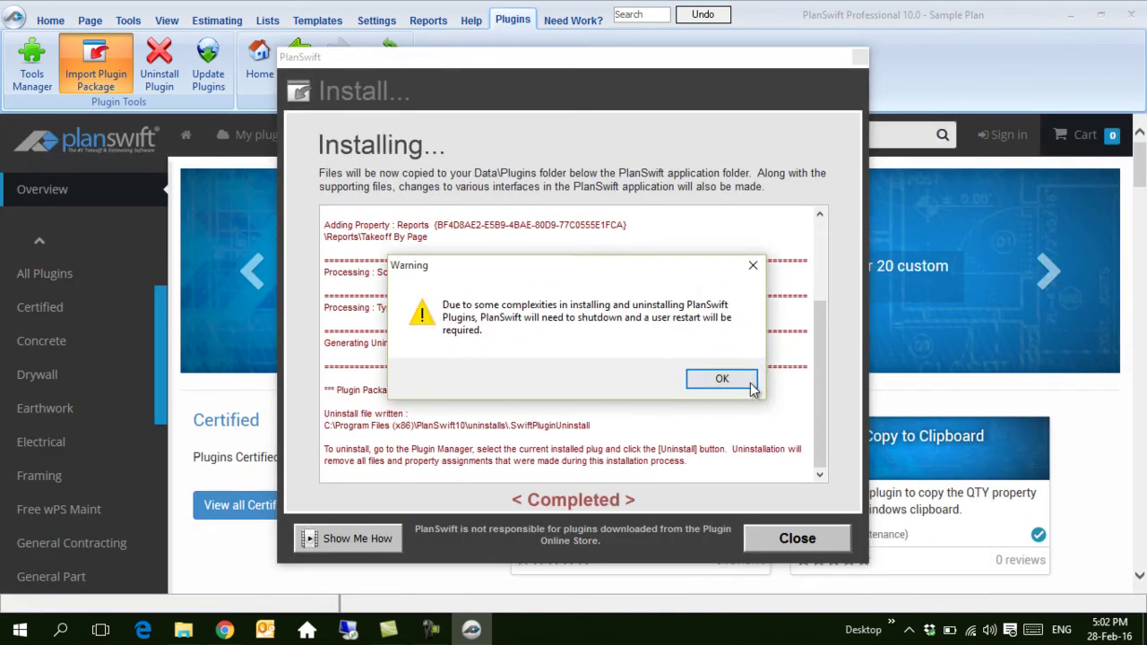
click(724, 380)
click(51, 20)
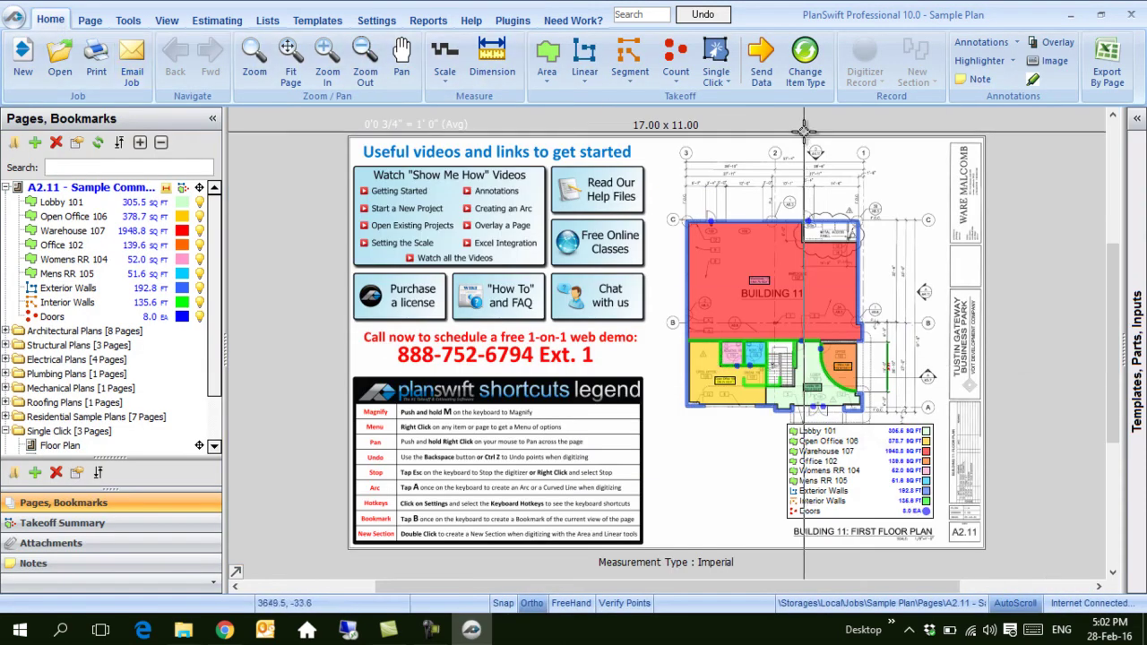
Step: In General settings, untick auto-opening the last job and a job's first page
click(377, 22)
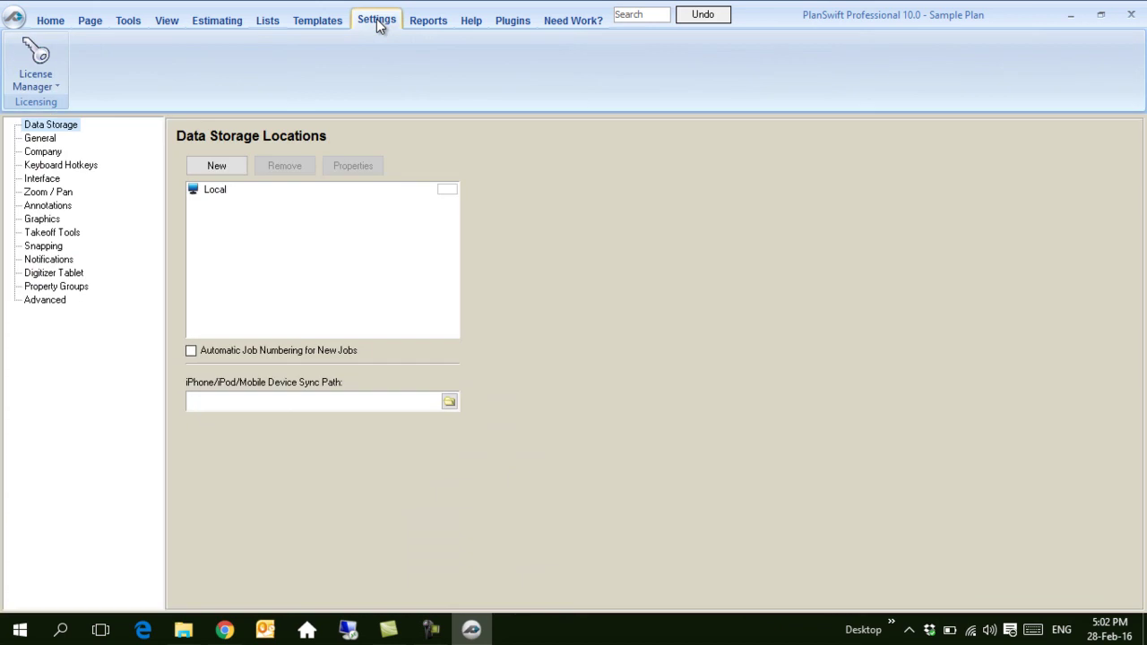
click(54, 140)
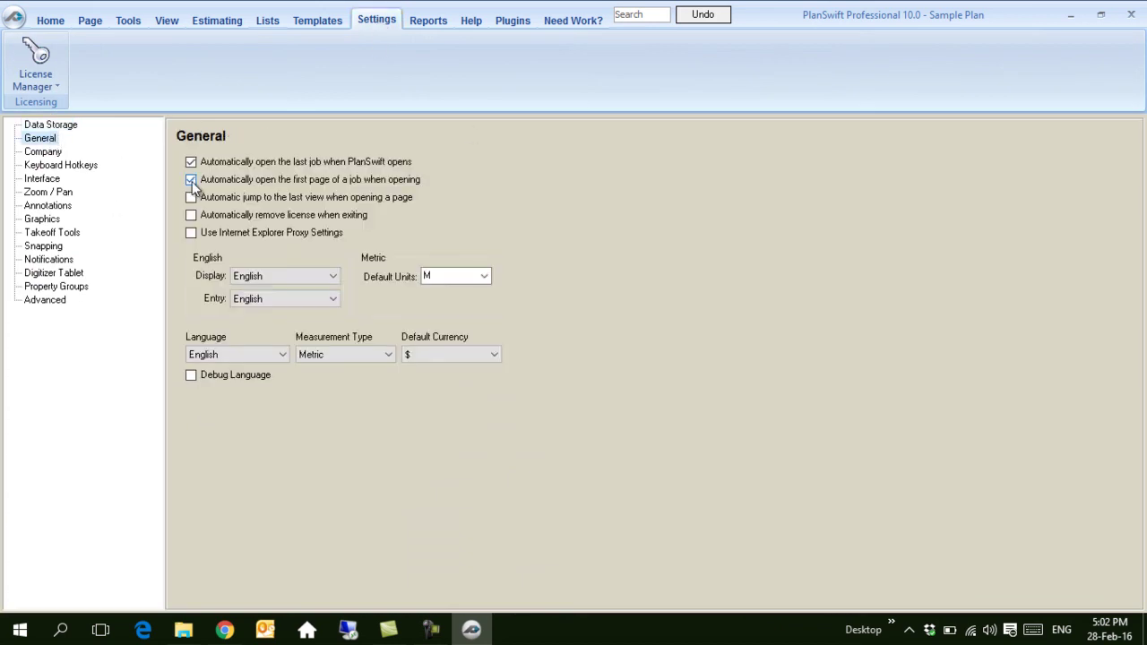
click(191, 179)
click(191, 167)
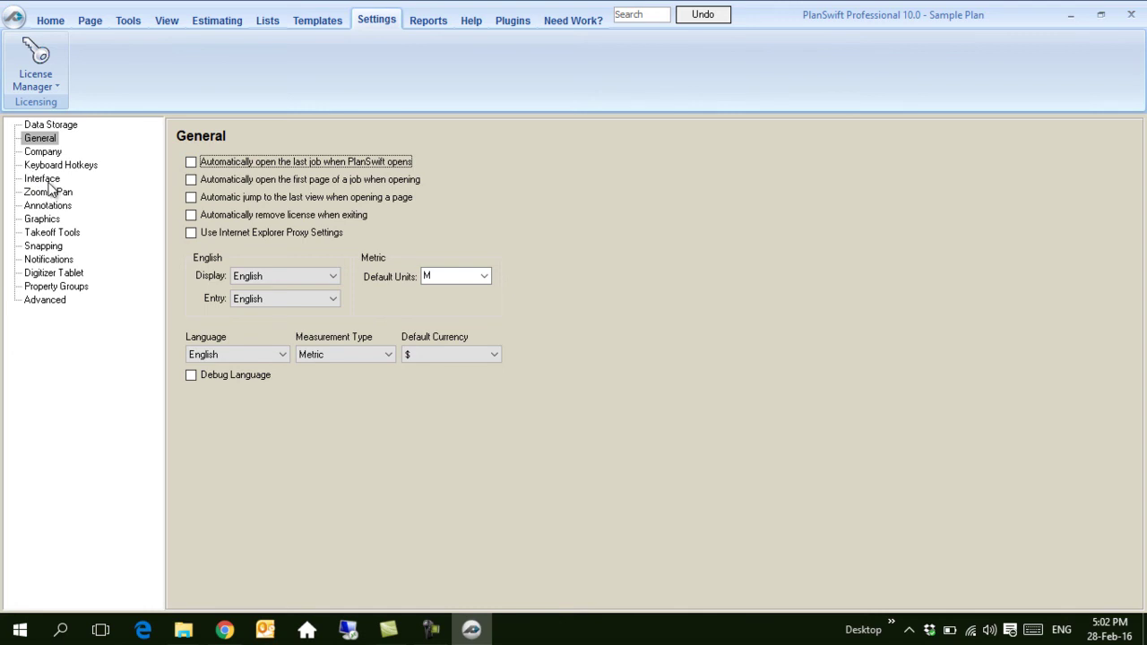
Step: In Graphics settings, enable large B&W image optimization and black CAD backgrounds, leaving color conversion off
click(45, 220)
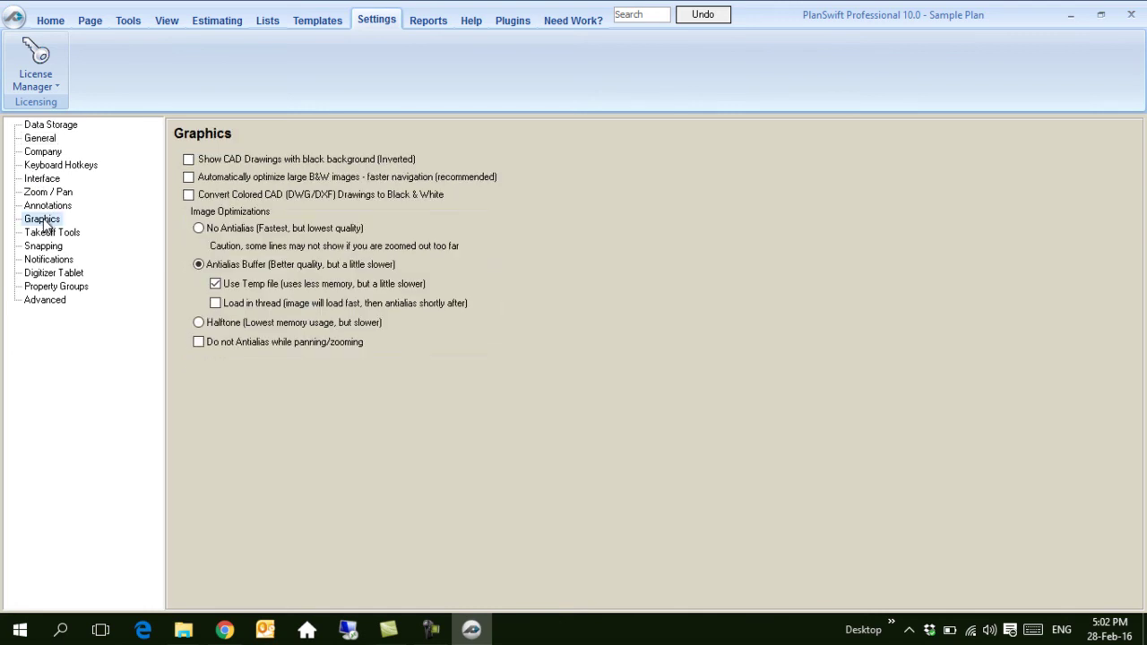
click(190, 179)
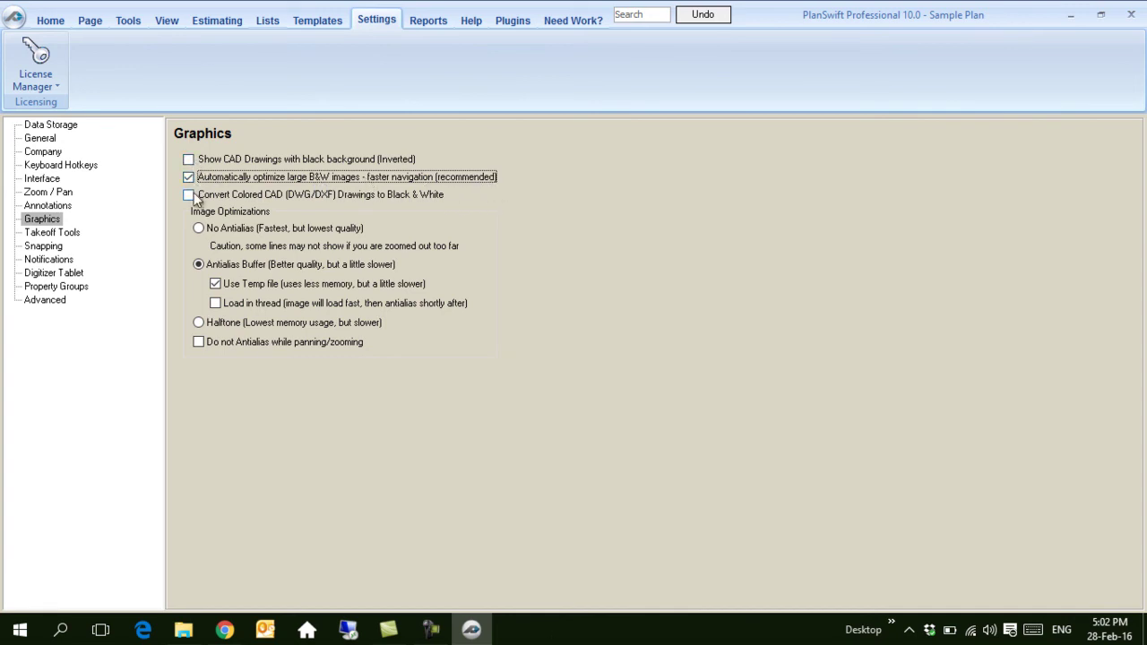
click(187, 158)
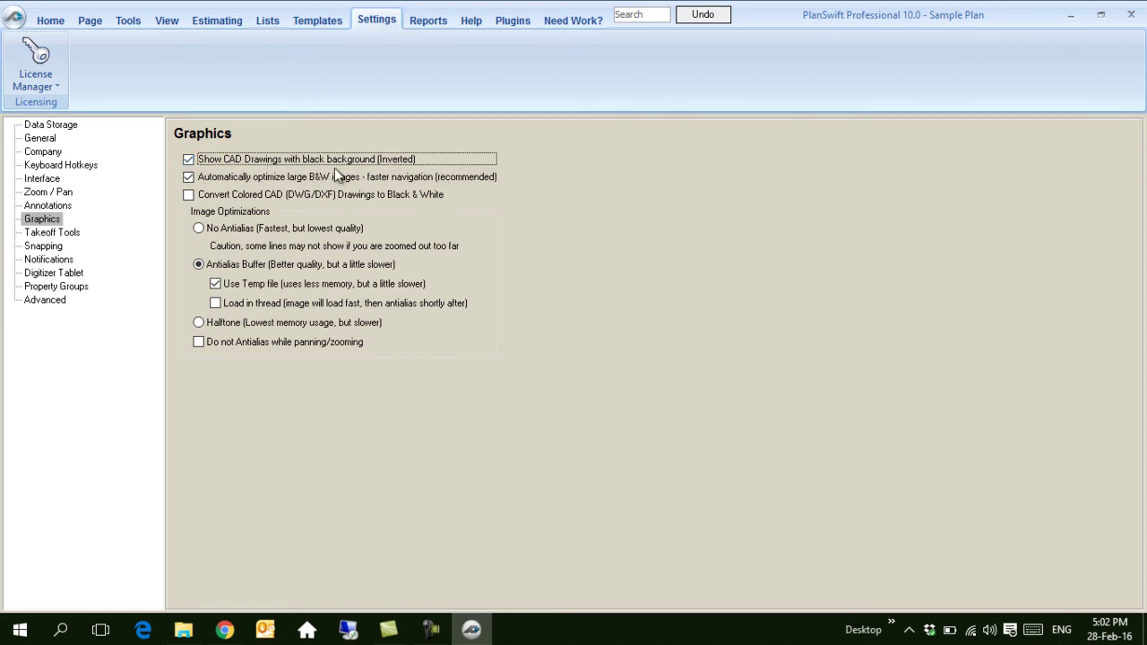
click(190, 195)
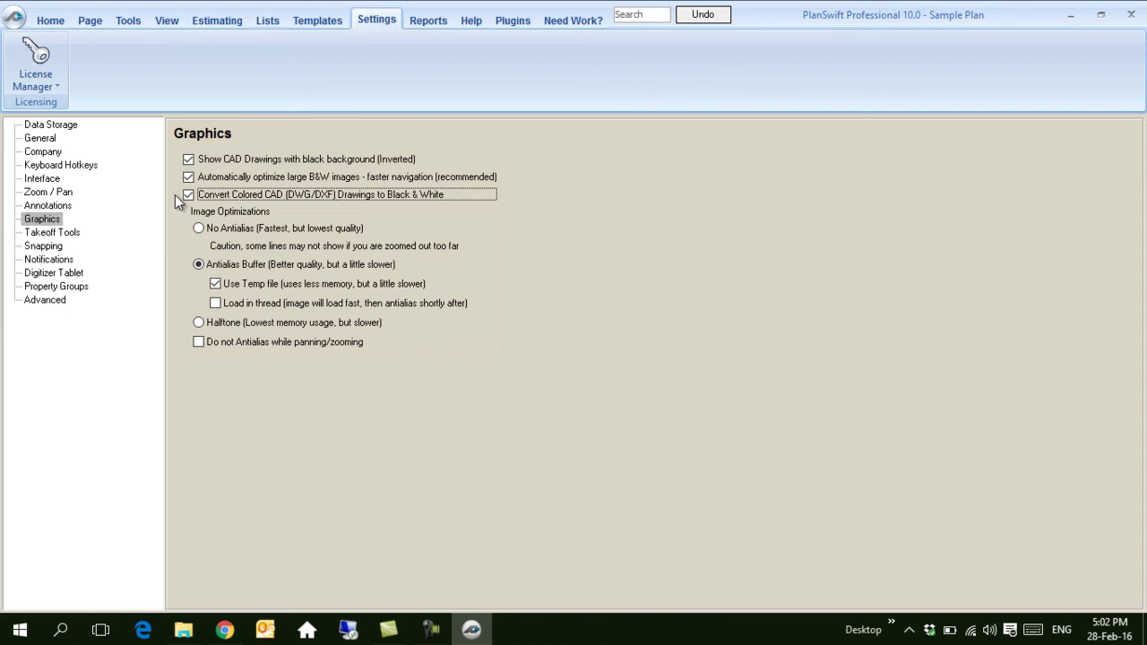
click(188, 195)
Step: Enable snapping to points and the Auto Count tool, then return to the plan
click(43, 246)
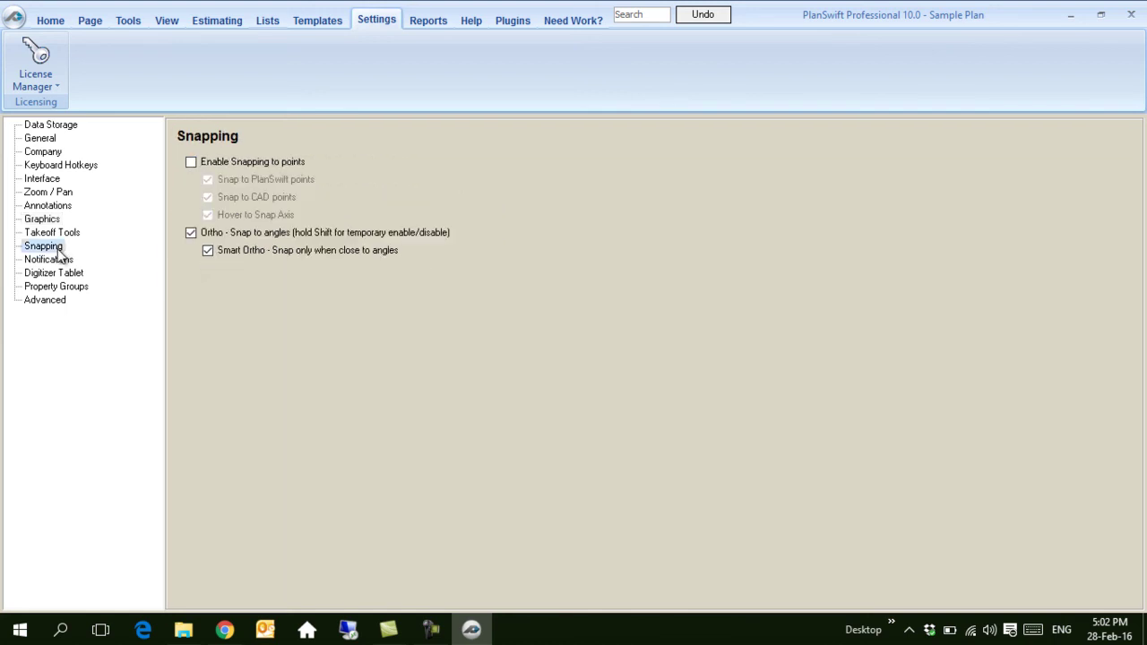
click(190, 161)
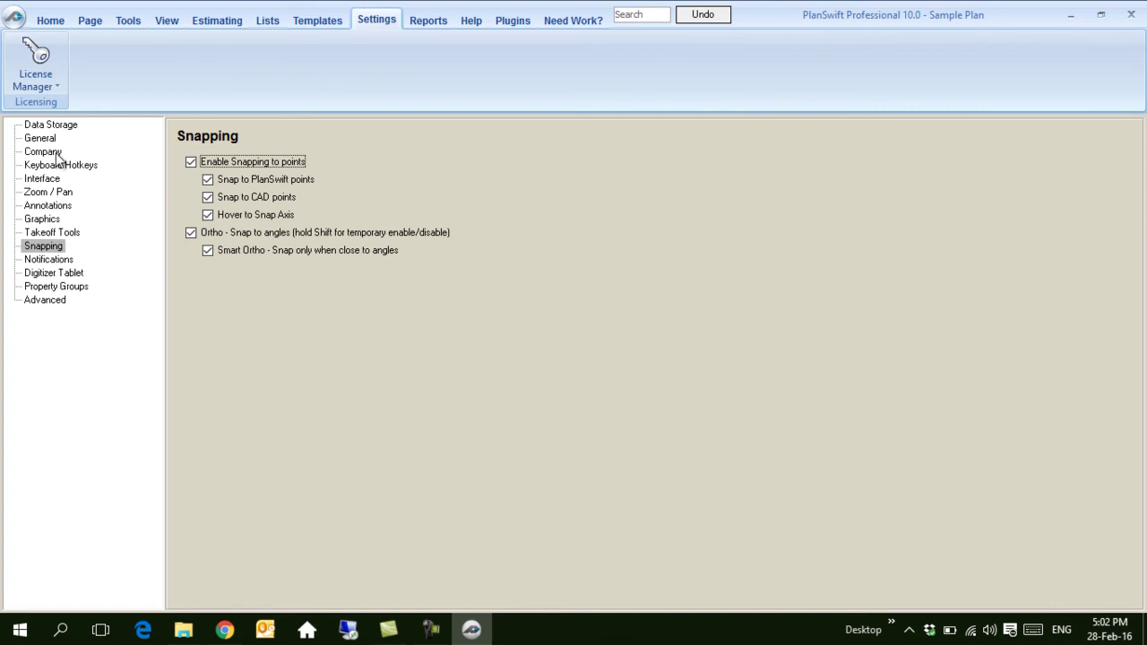
click(56, 181)
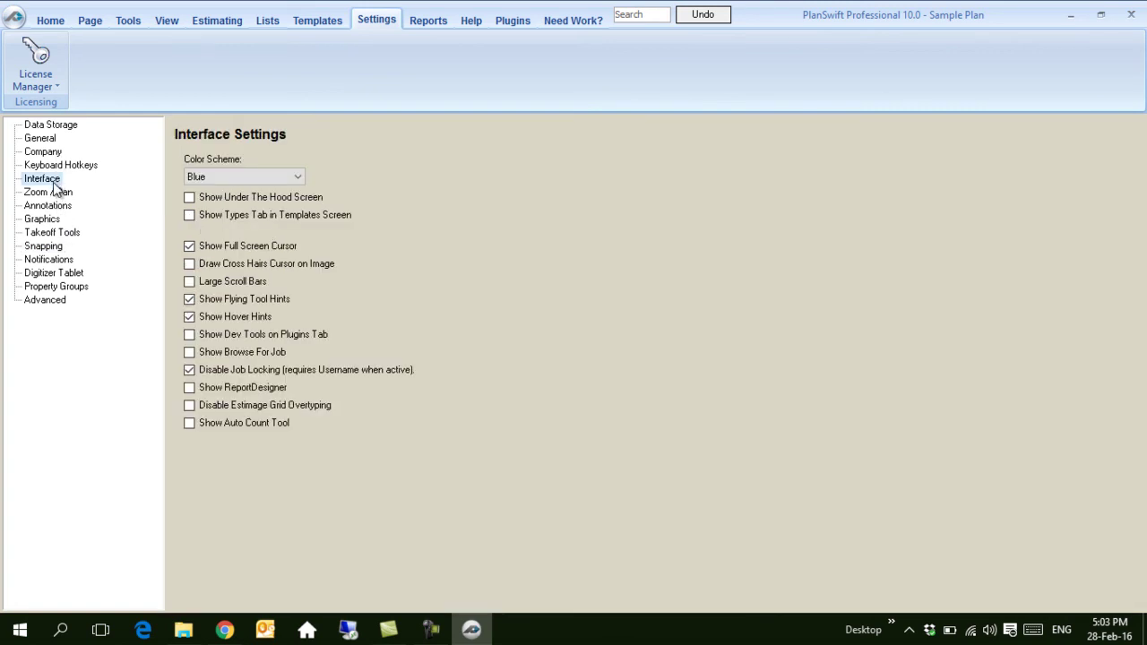
click(188, 419)
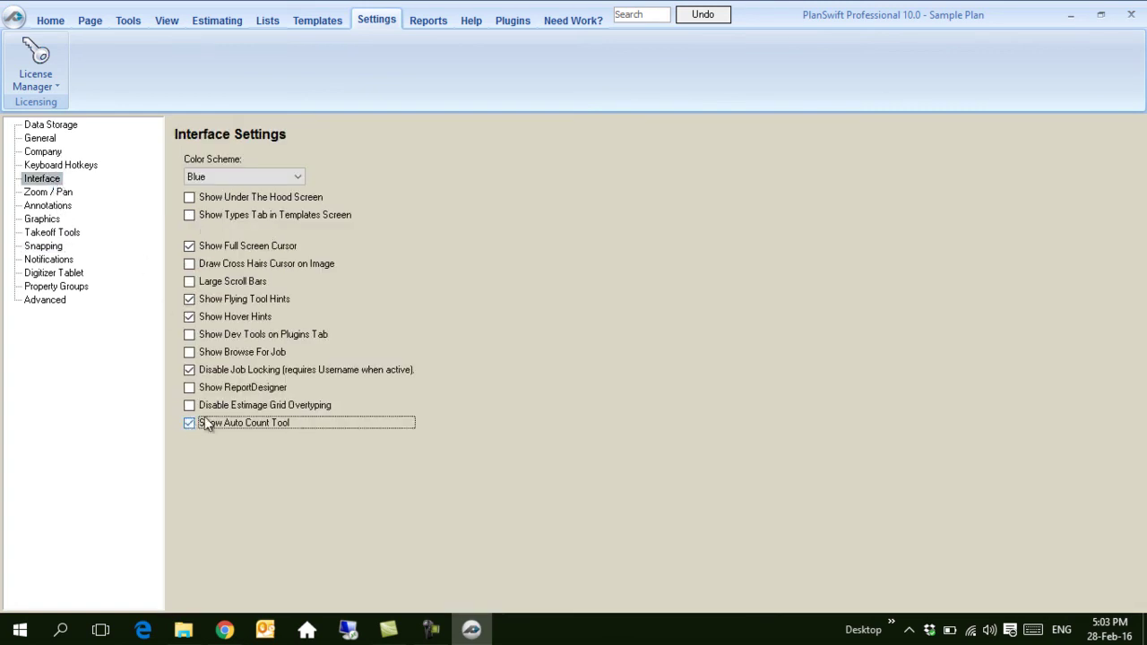
click(51, 20)
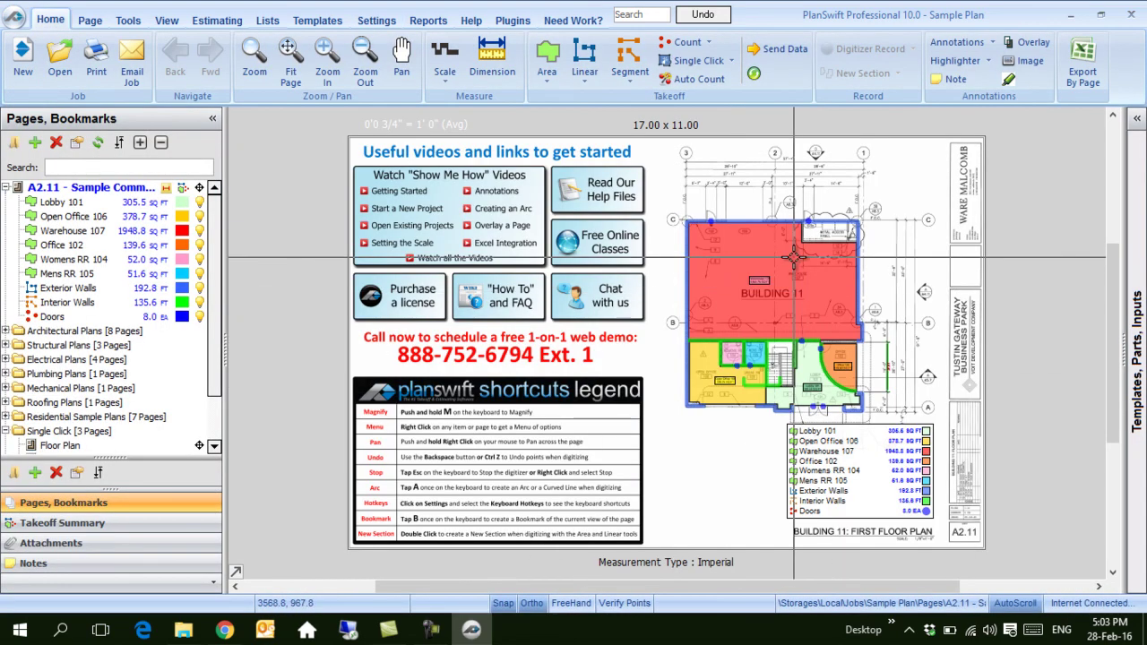
mouse_move(794, 257)
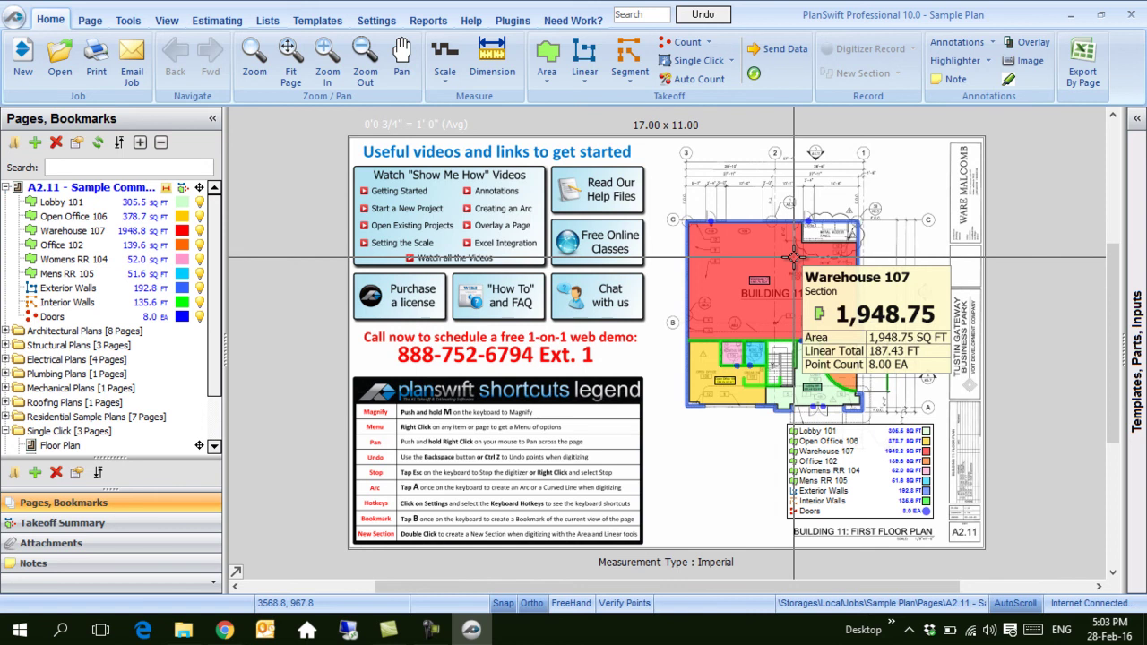